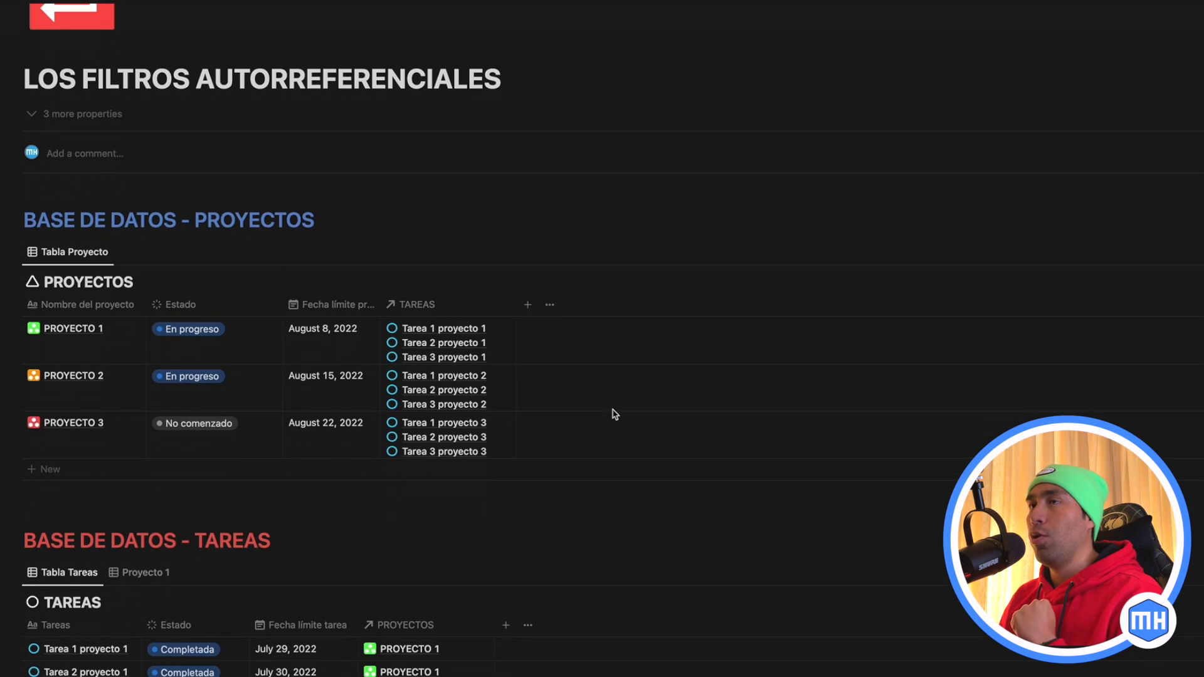
- Review the relation settings of the TAREAS property in the PROYECTOS database
scroll(615, 414, down, 1)
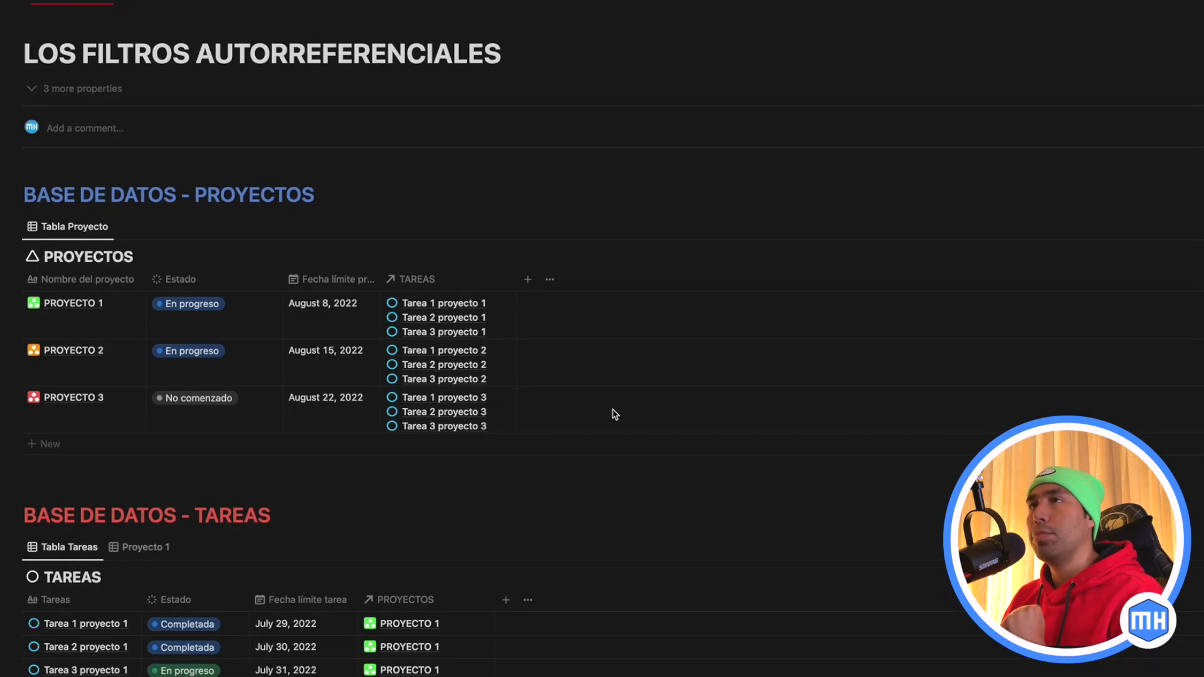
scroll(615, 415, down, 6)
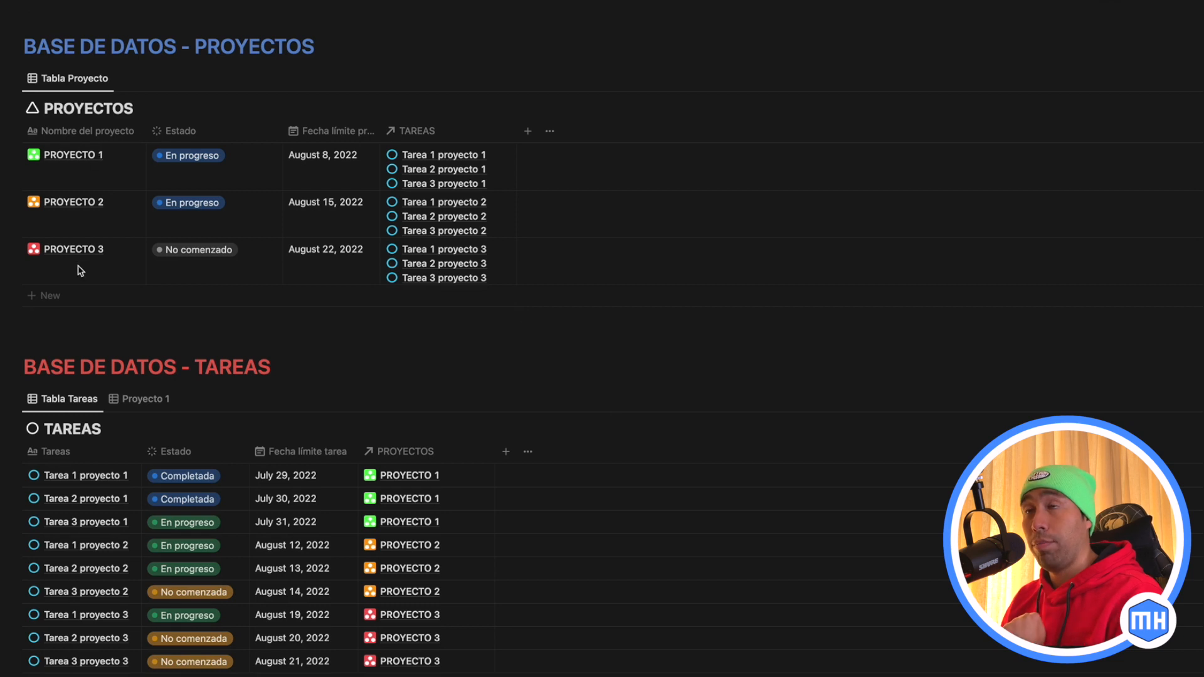
scroll(144, 528, down, 2)
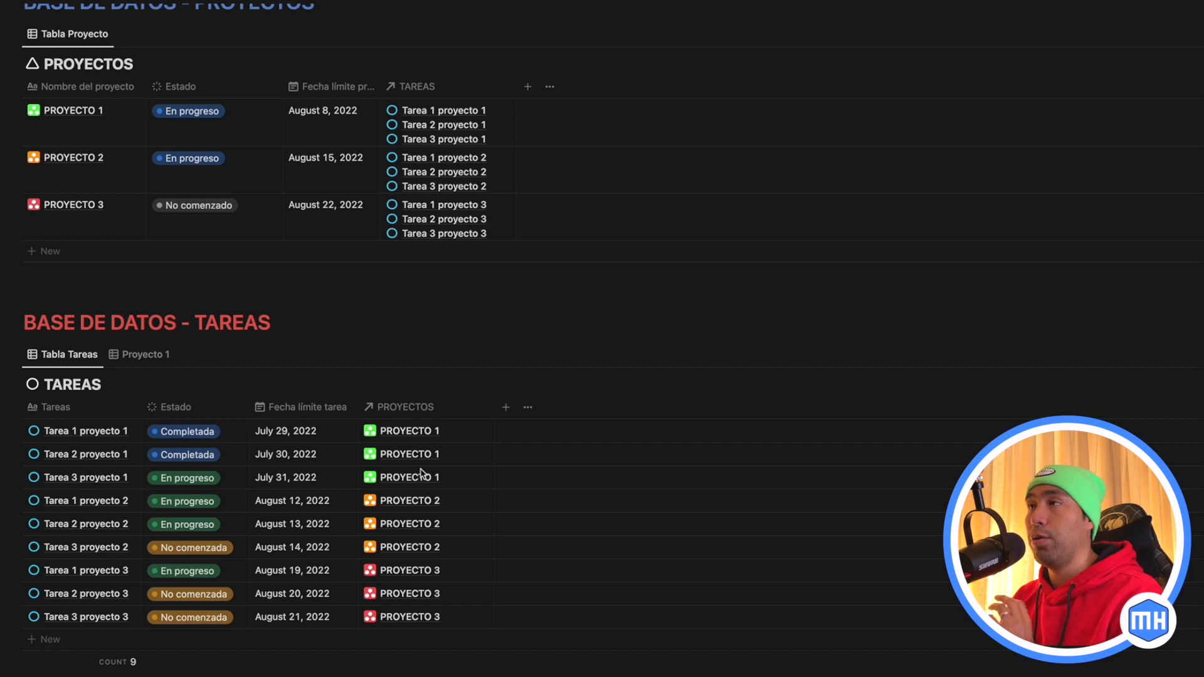
scroll(437, 387, up, 1)
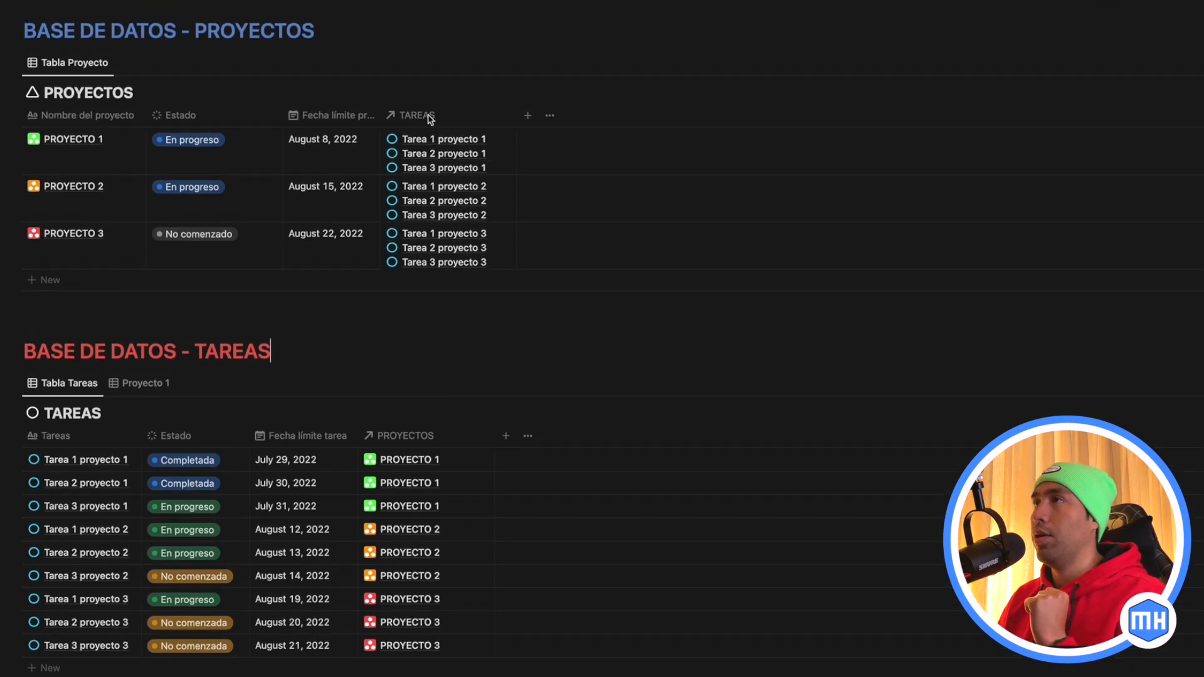
click(421, 119)
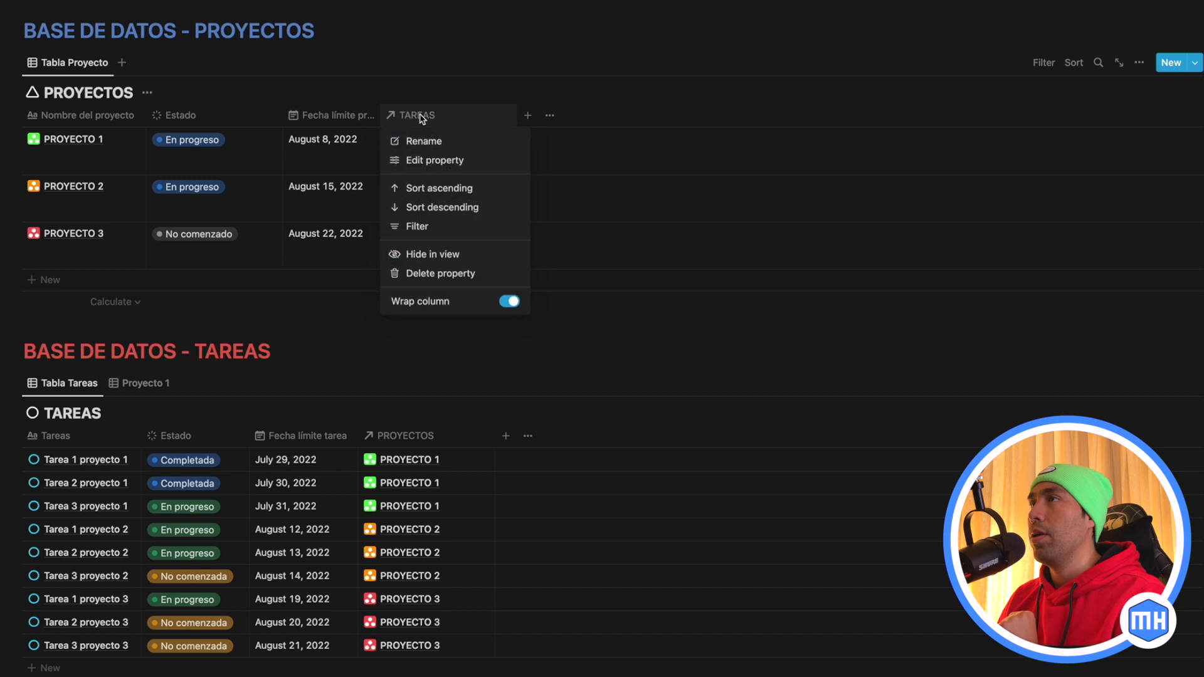
click(426, 162)
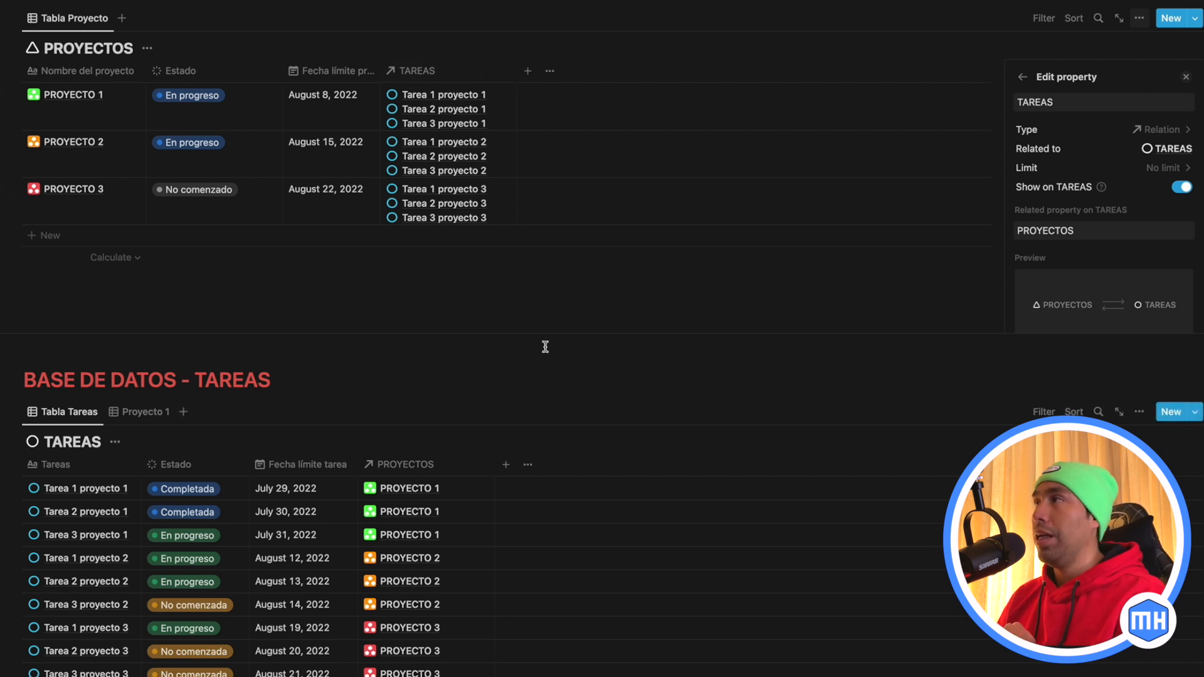
click(1186, 76)
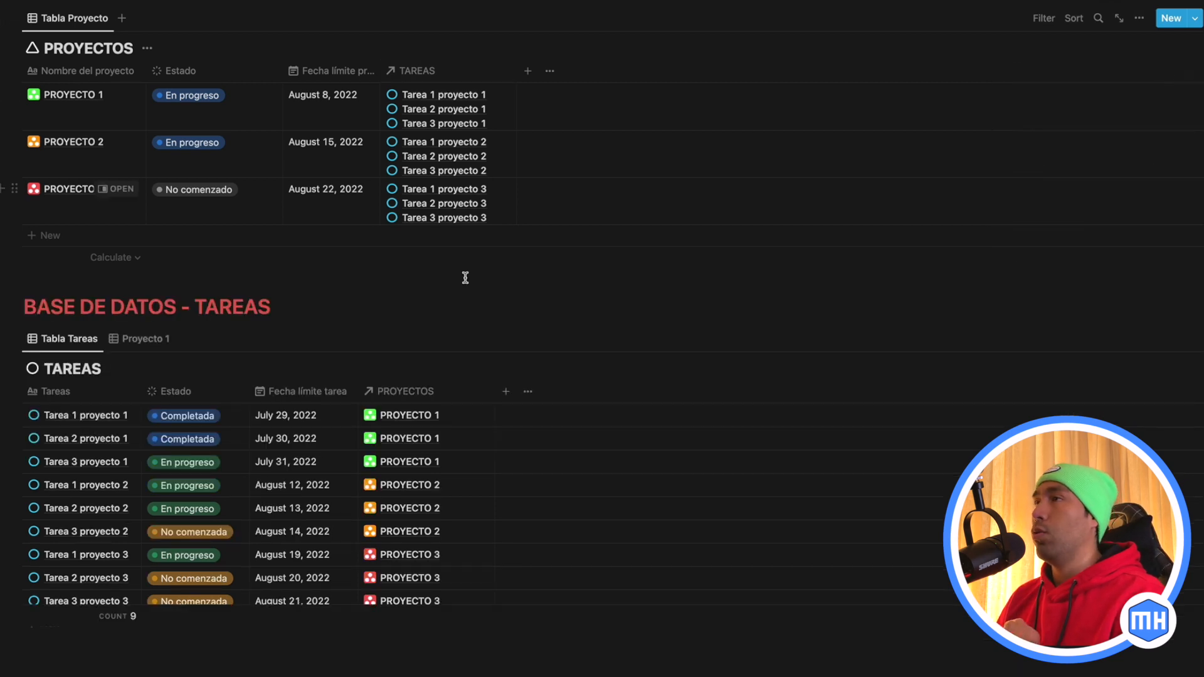
- Show the PROYECTOS property beside the task entries in PROYECTO 1's TAREAS relation
scroll(374, 221, up, 5)
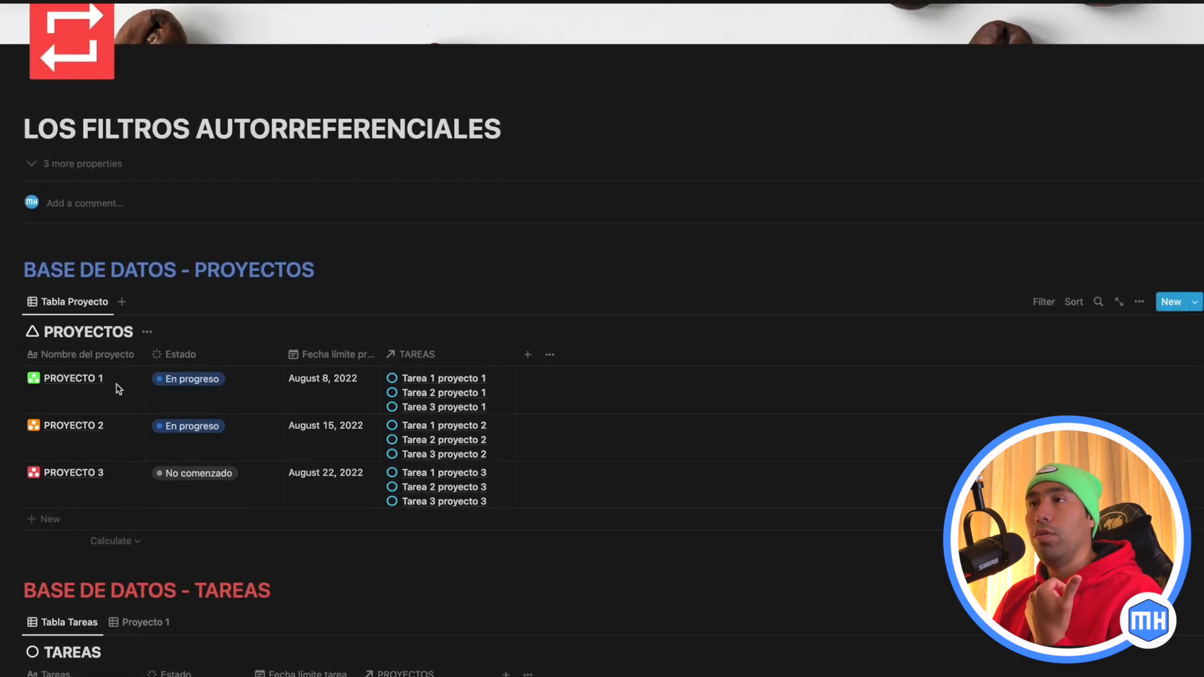
click(497, 389)
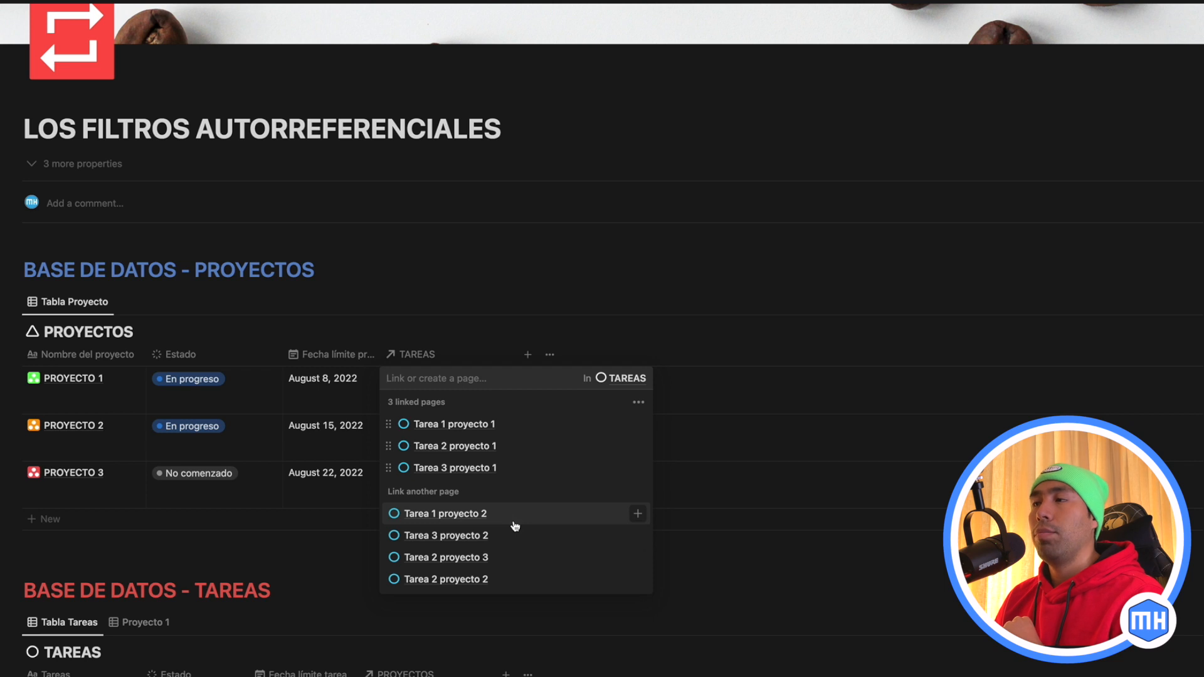
scroll(497, 515, down, 1)
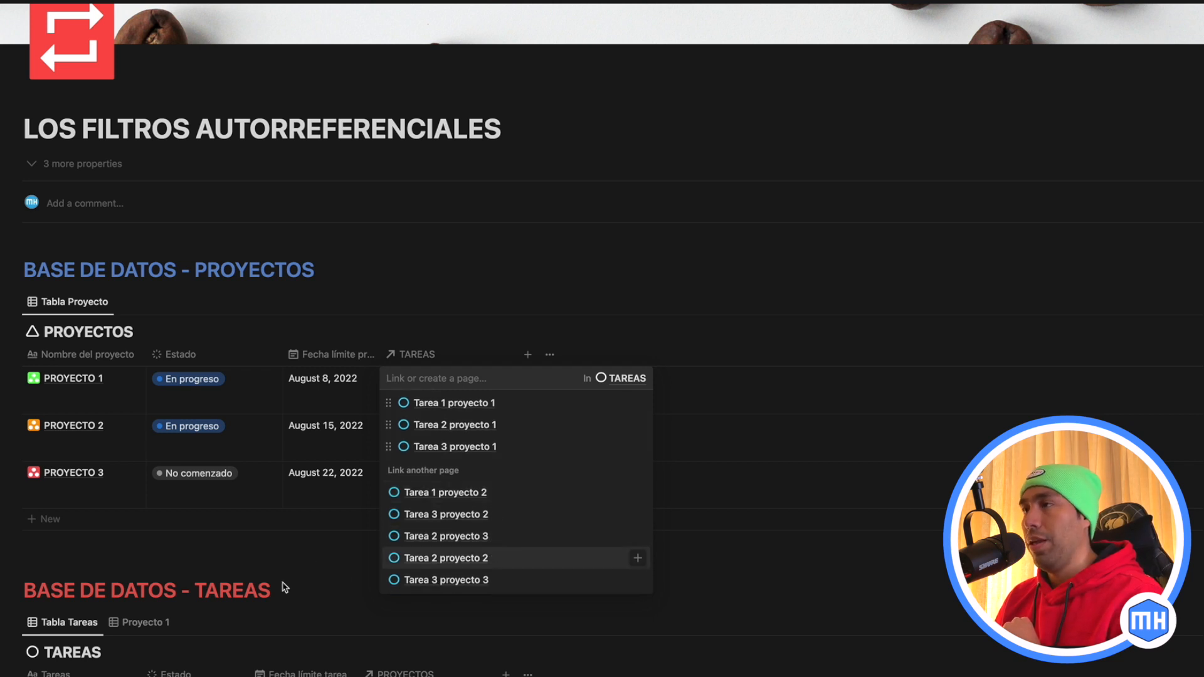
scroll(570, 464, up, 1)
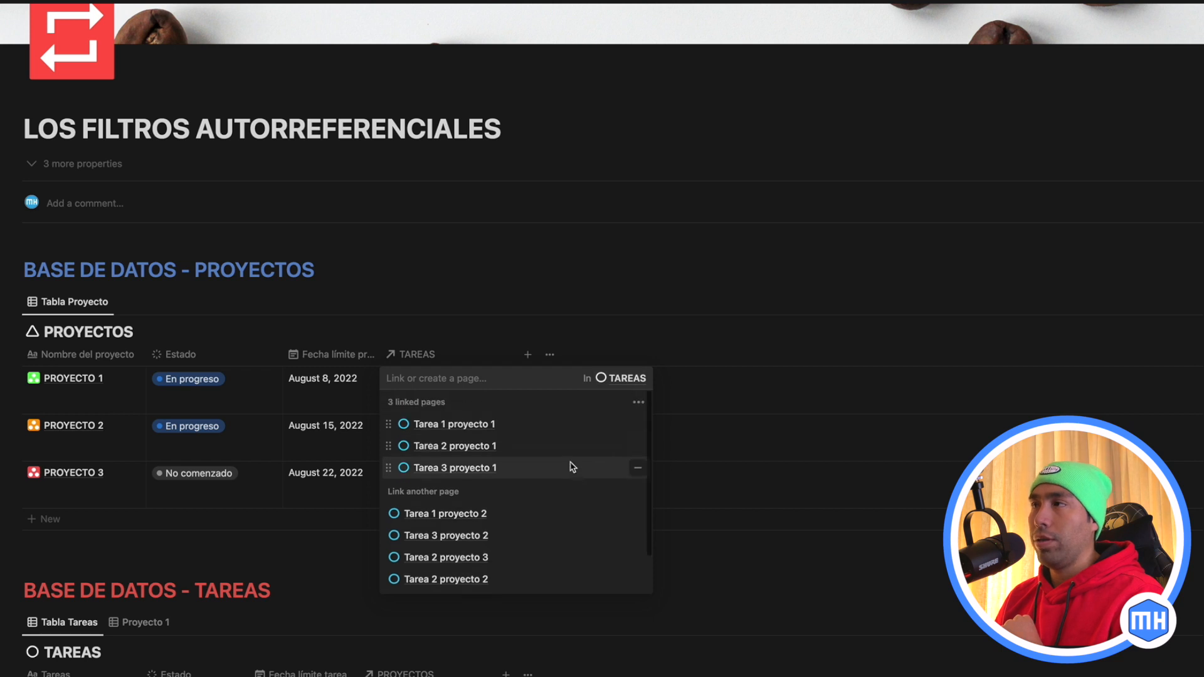
click(636, 402)
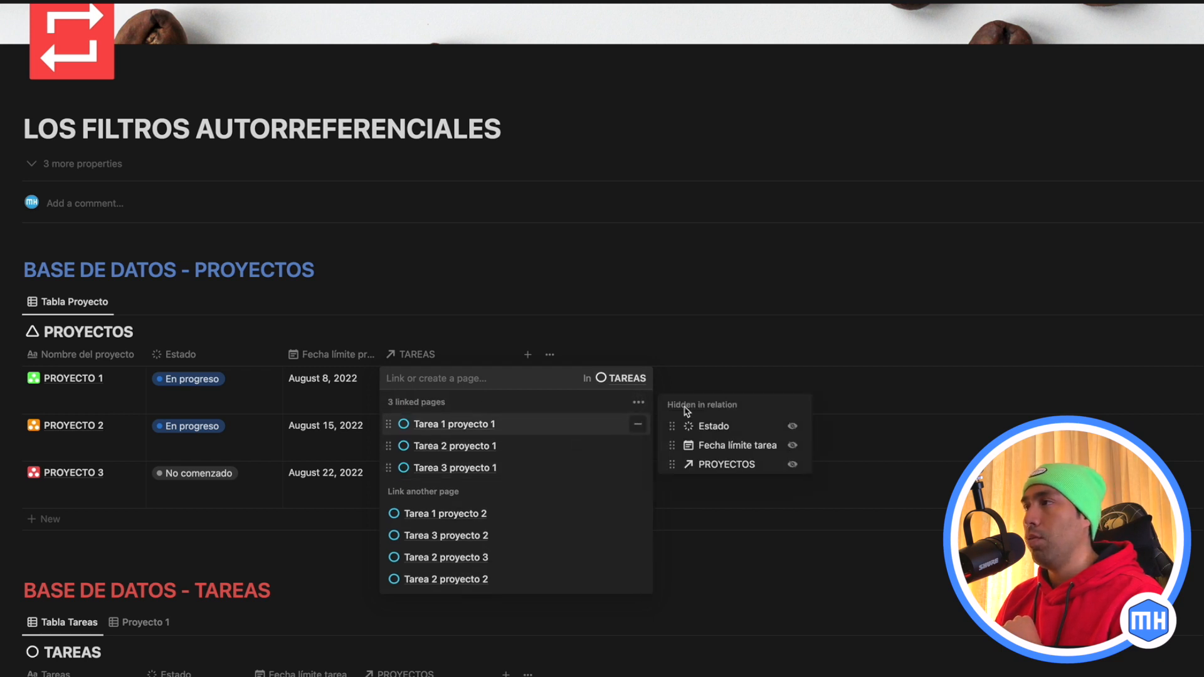
click(792, 464)
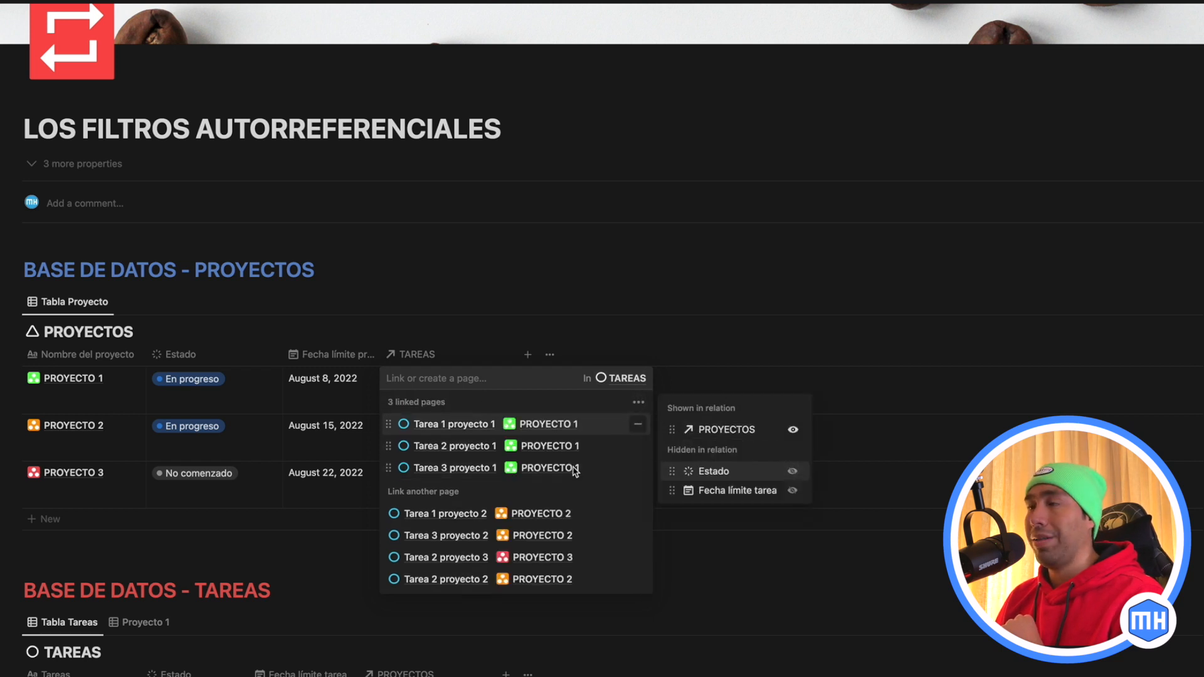
click(609, 549)
scroll(612, 545, down, 2)
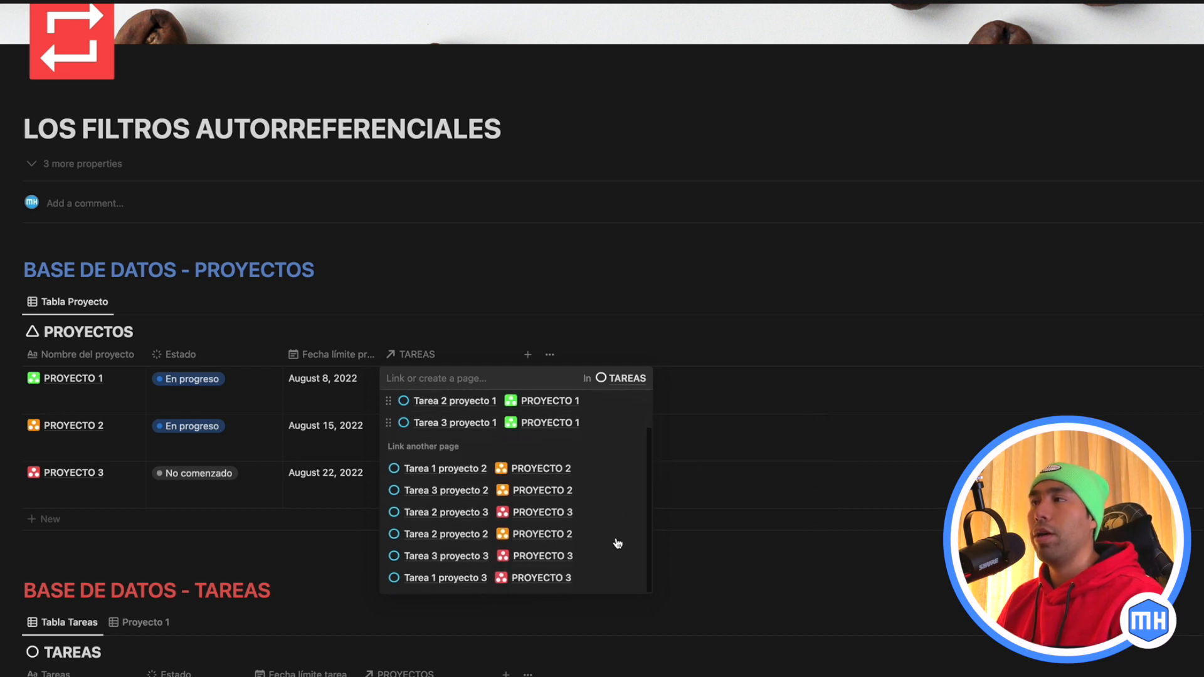
click(490, 621)
- Compare the TAREAS database with the tasks linked to PROYECTO 1 in its relation cell
scroll(349, 616, down, 5)
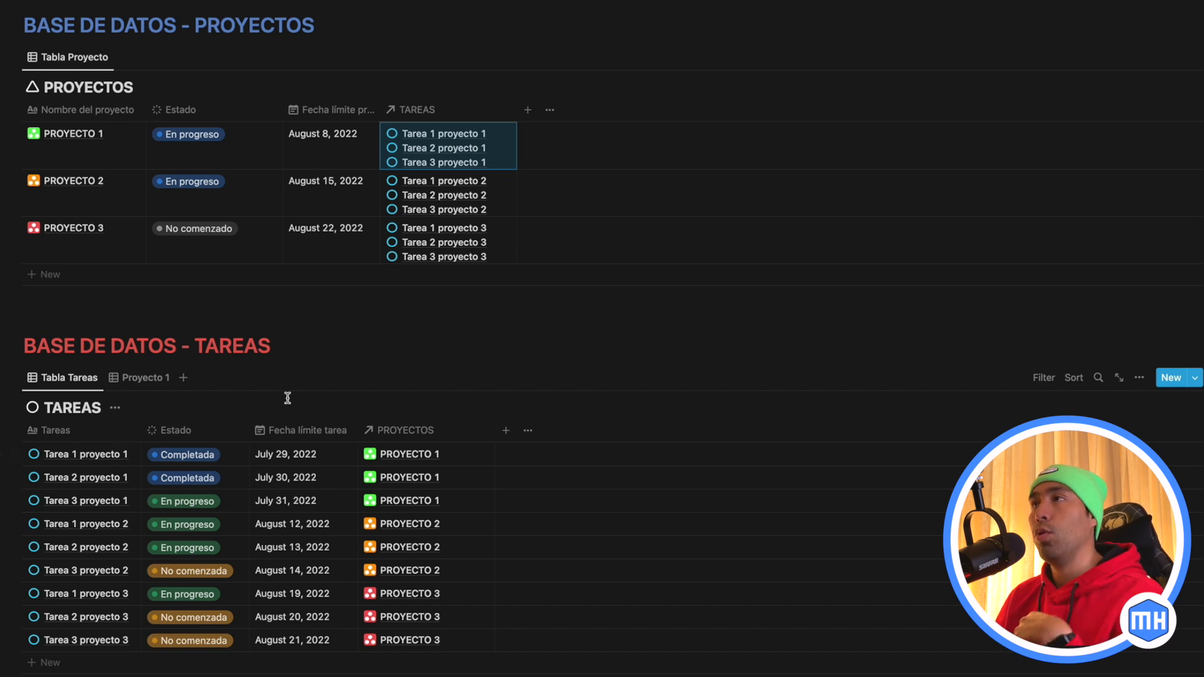
scroll(287, 395, up, 5)
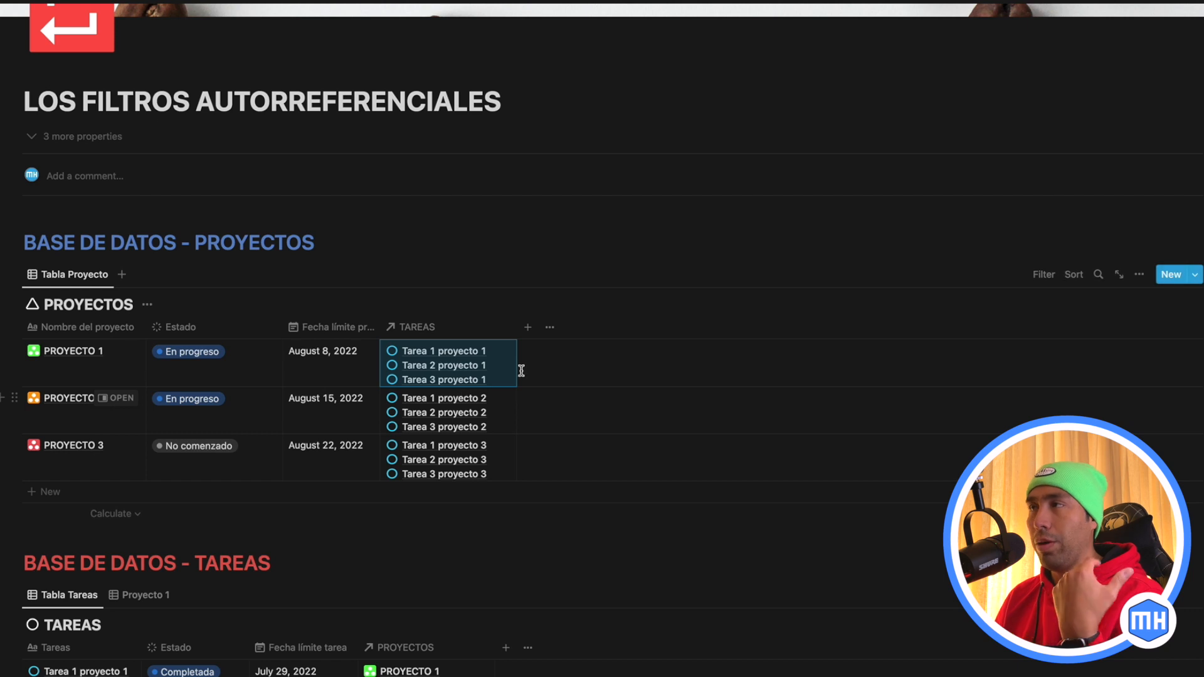
click(493, 370)
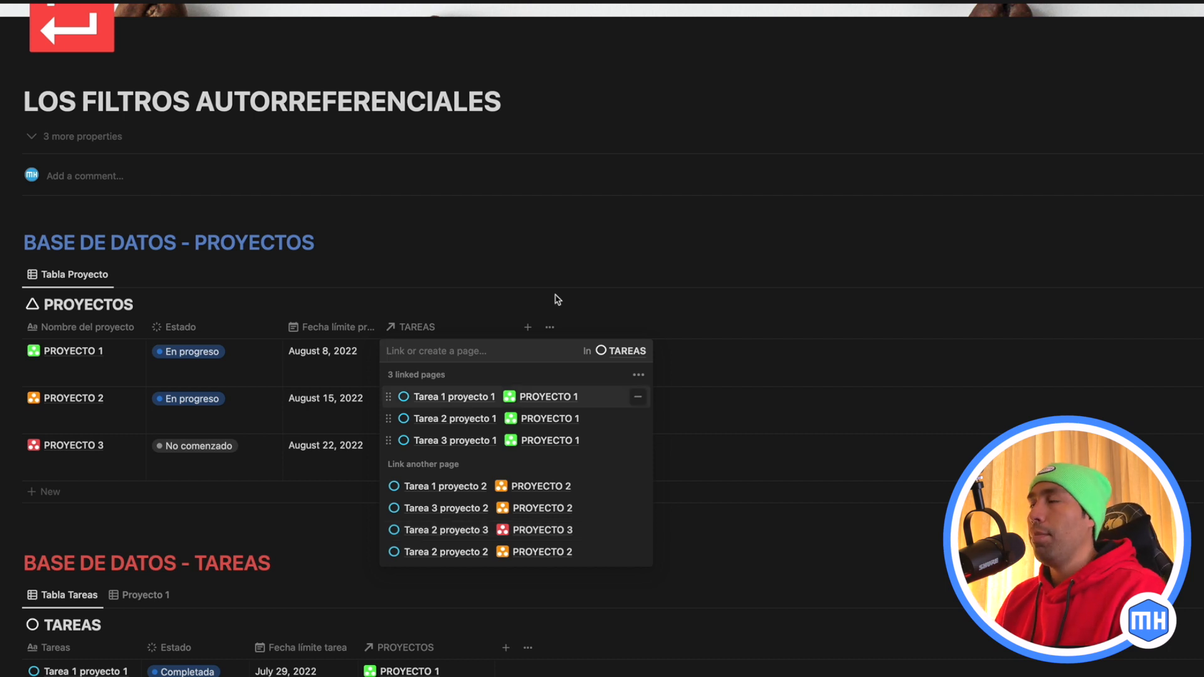
key(Escape)
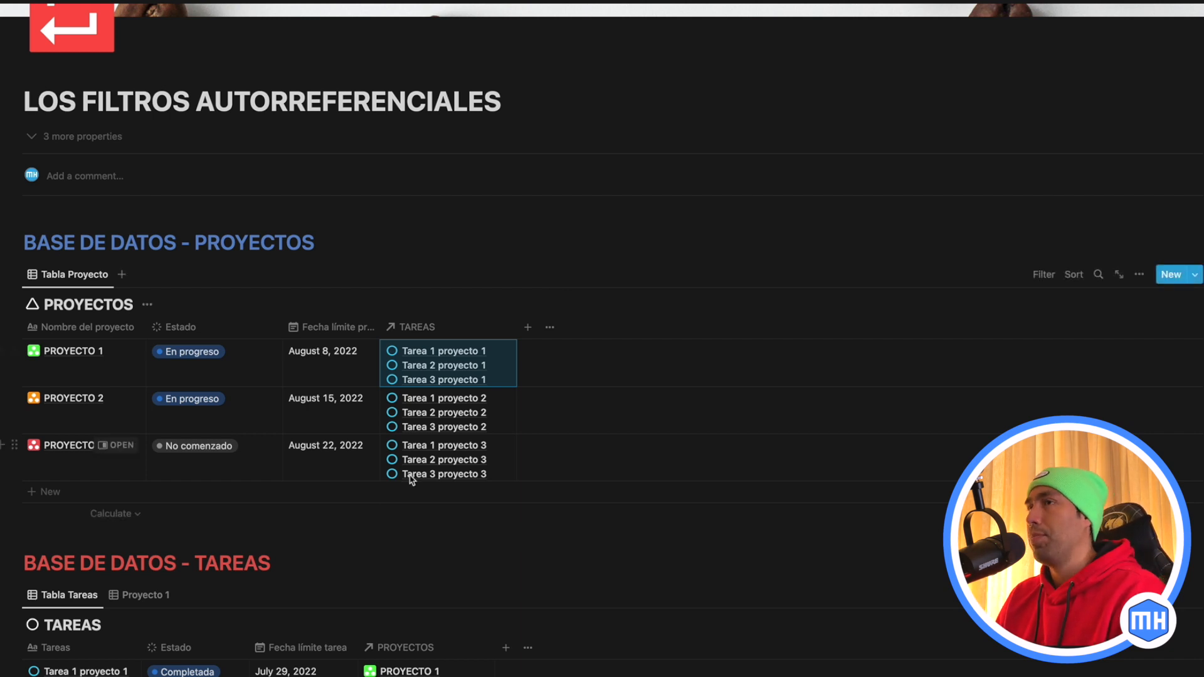
- Switch the TAREAS database to the Proyecto 1 view and inspect its filter on the PROYECTOS relation
scroll(324, 545, down, 3)
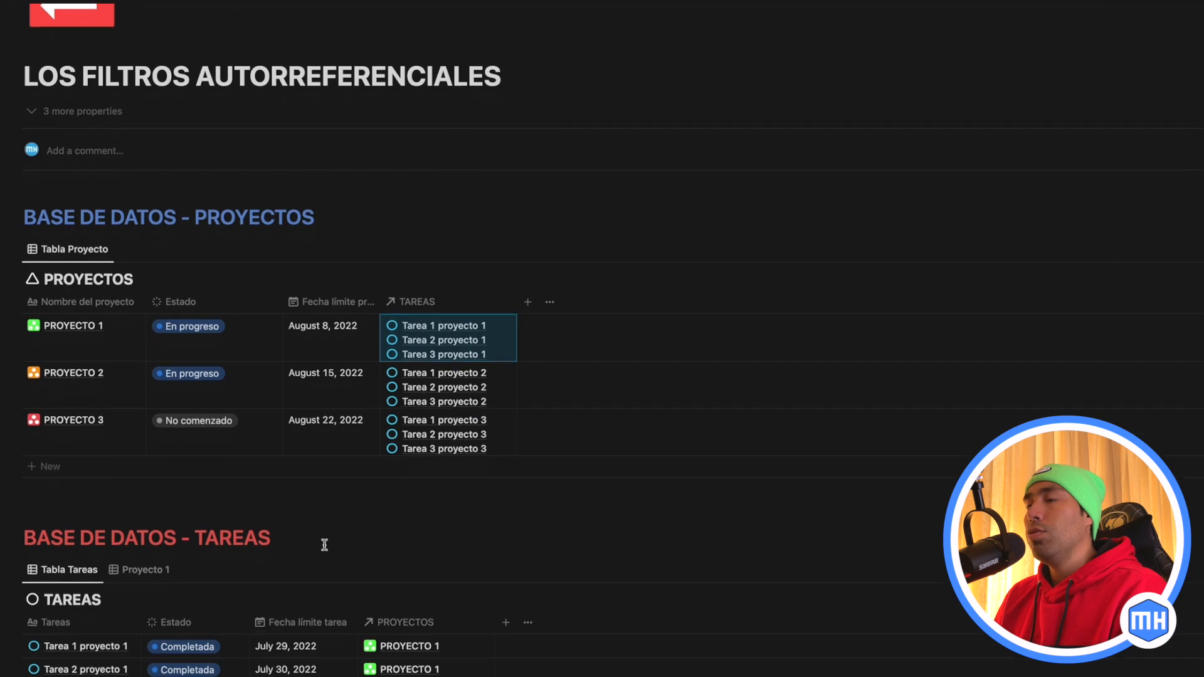
scroll(324, 545, down, 1)
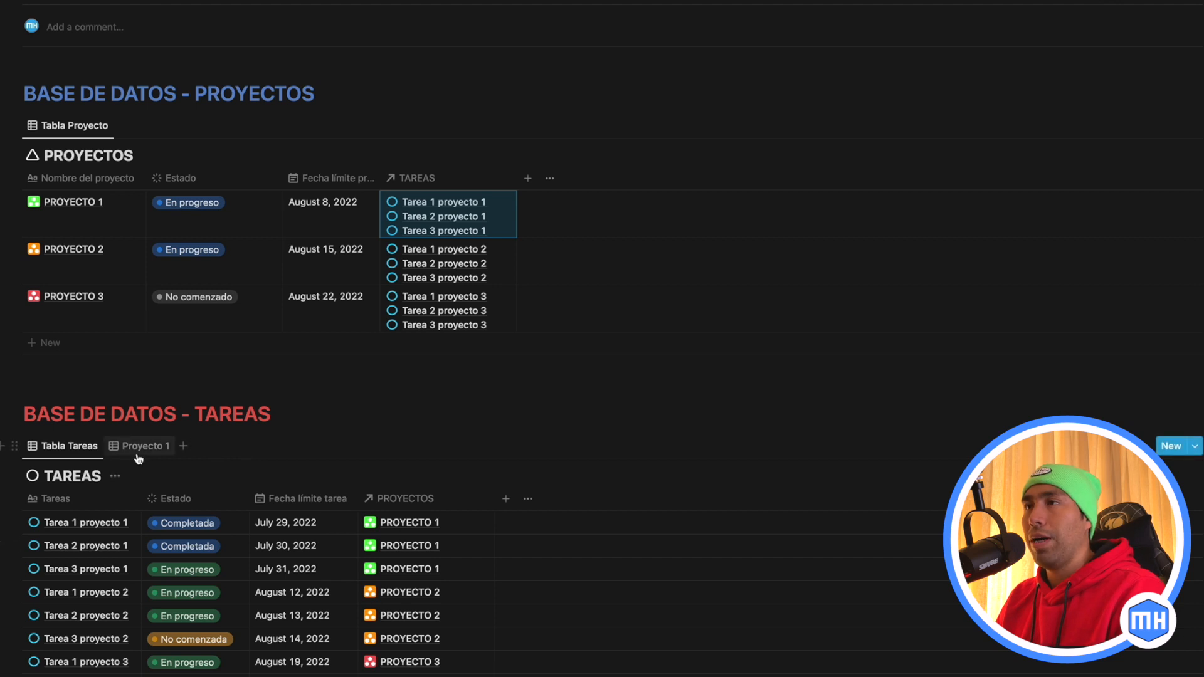
scroll(139, 459, down, 1)
scroll(139, 459, down, 1)
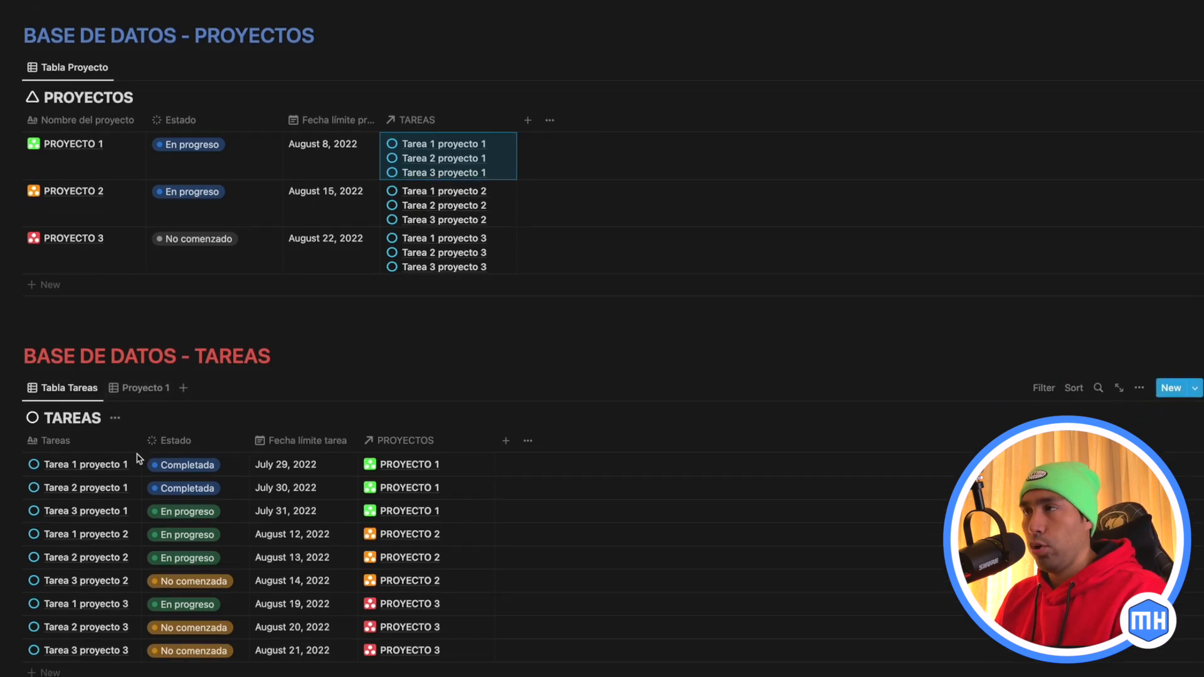
click(142, 389)
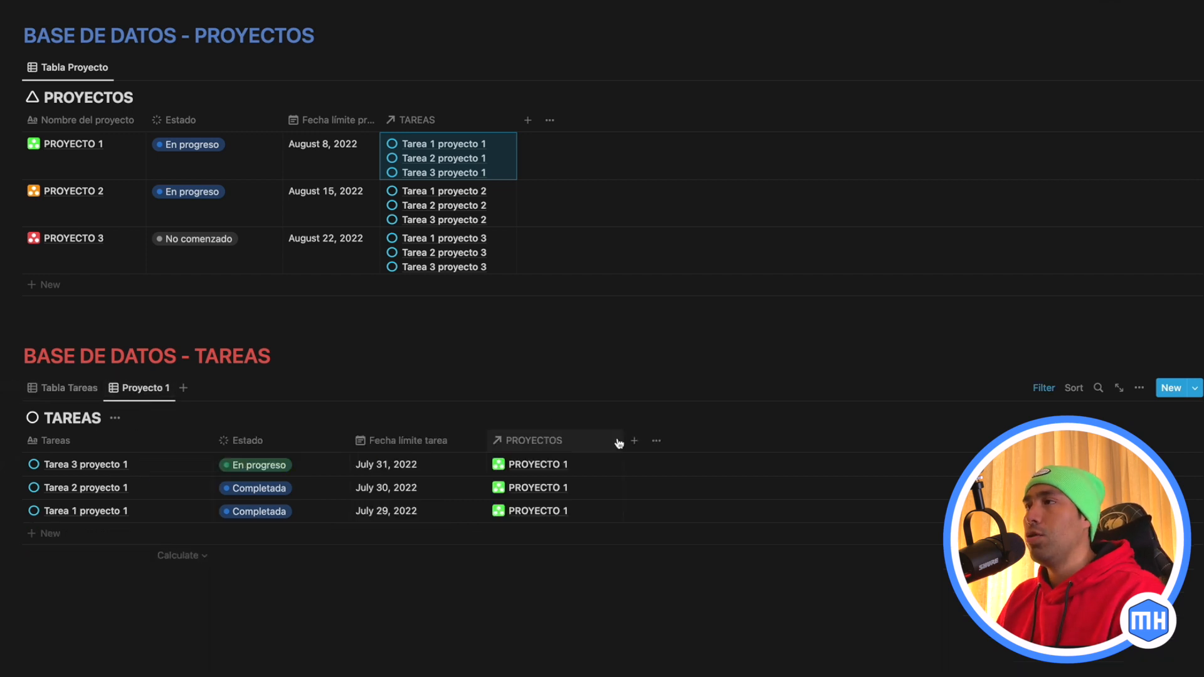
click(1044, 388)
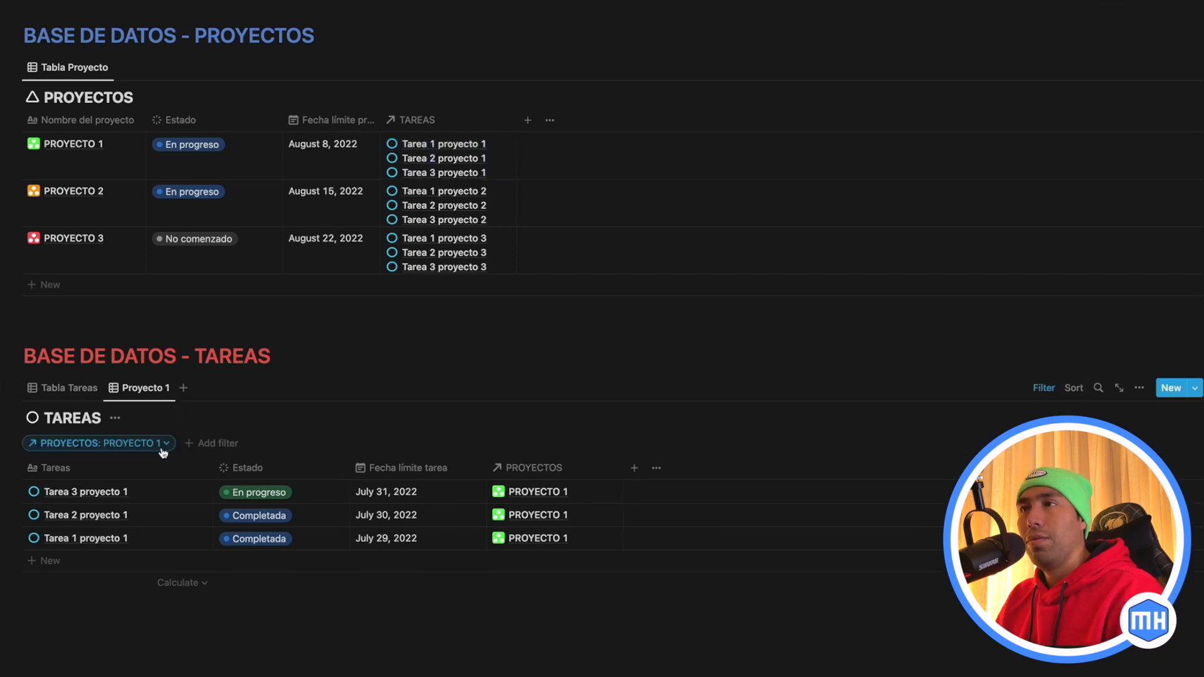
click(167, 444)
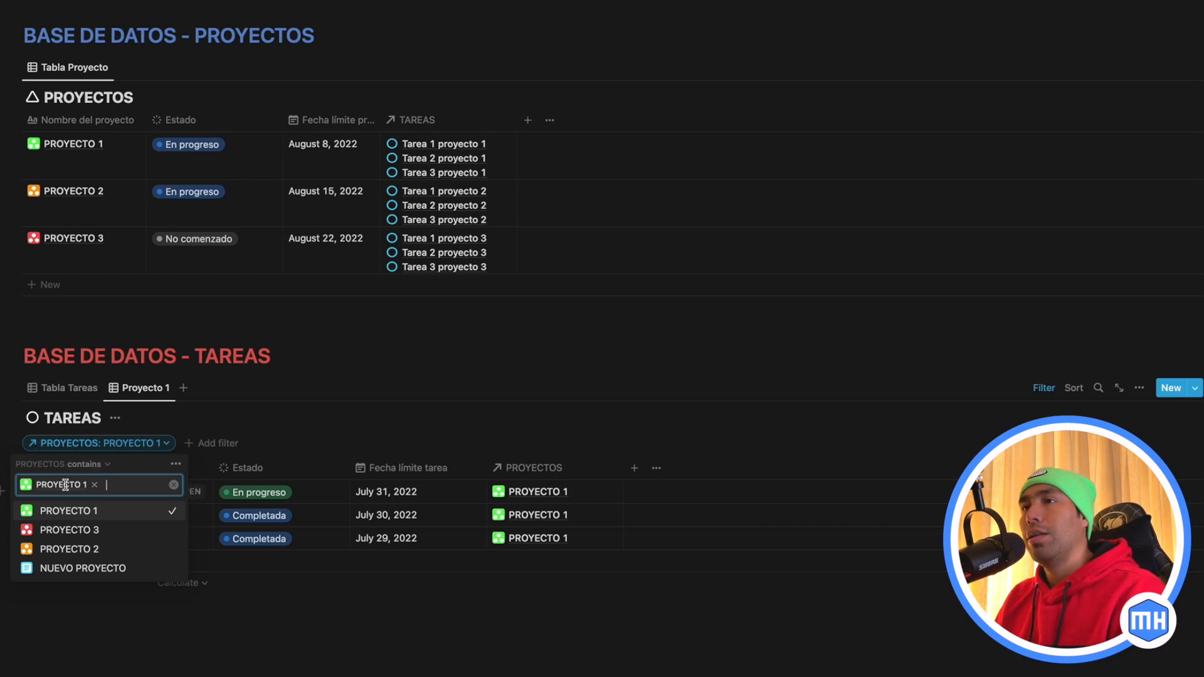
click(301, 432)
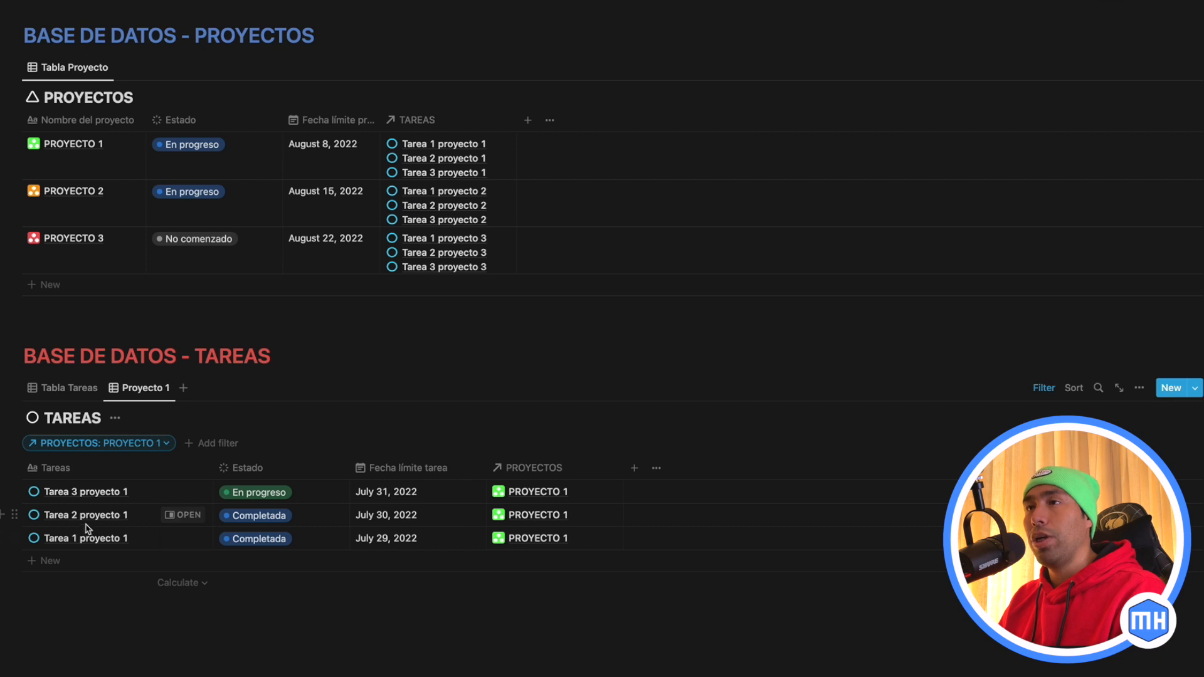
- Open the NUEVO PROYECTO template of the PROYECTOS database for editing
scroll(747, 656, up, 2)
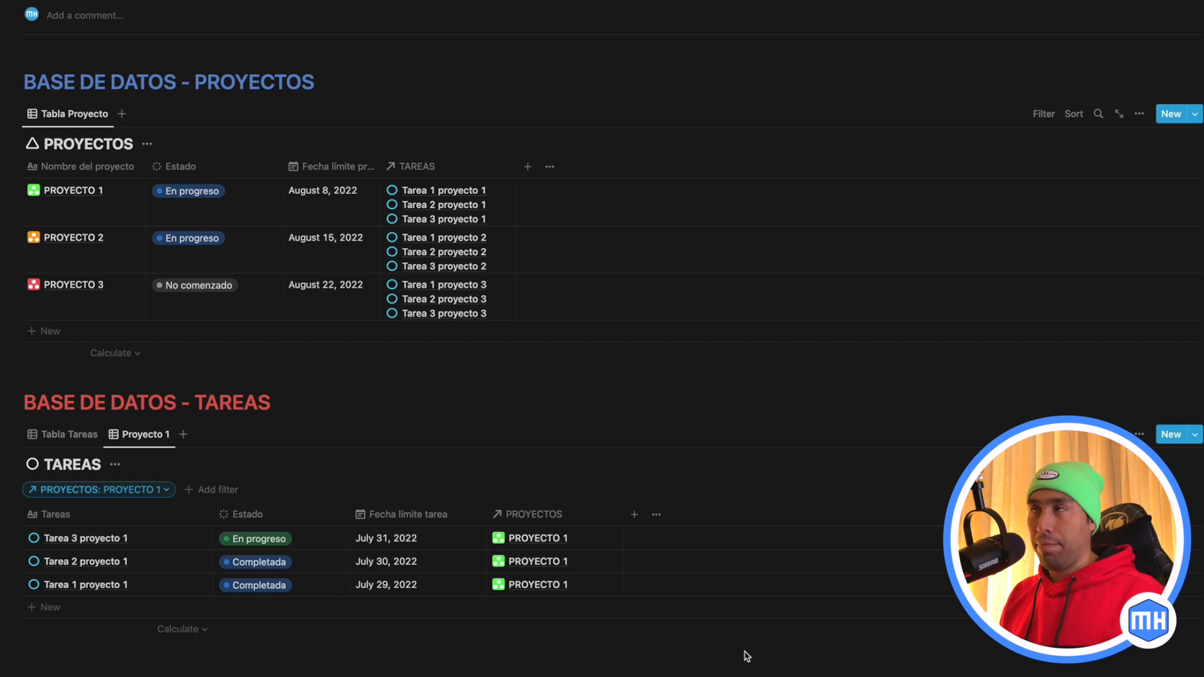
scroll(1048, 186, up, 2)
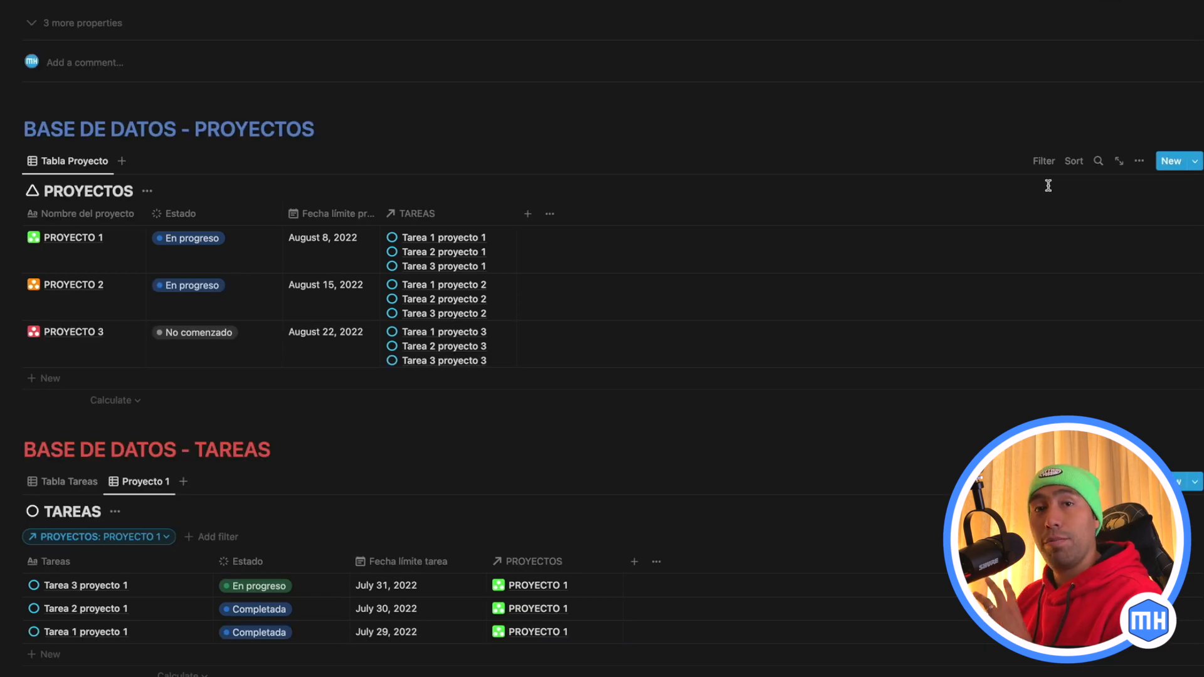
click(1196, 161)
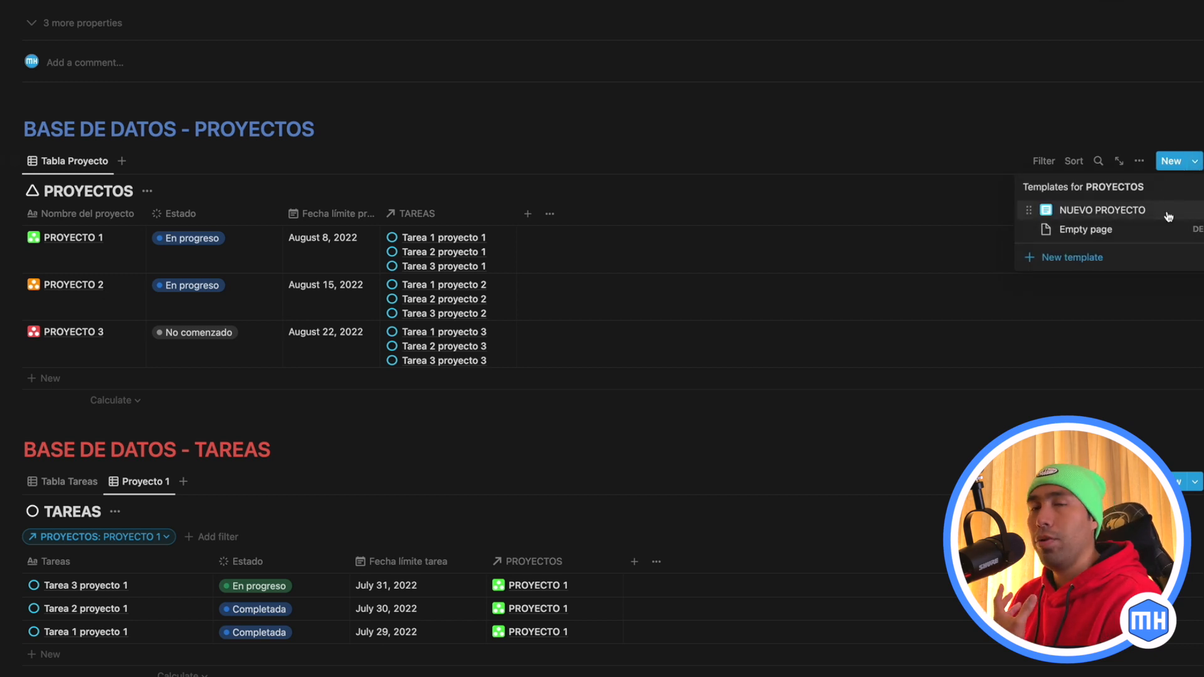
click(1188, 210)
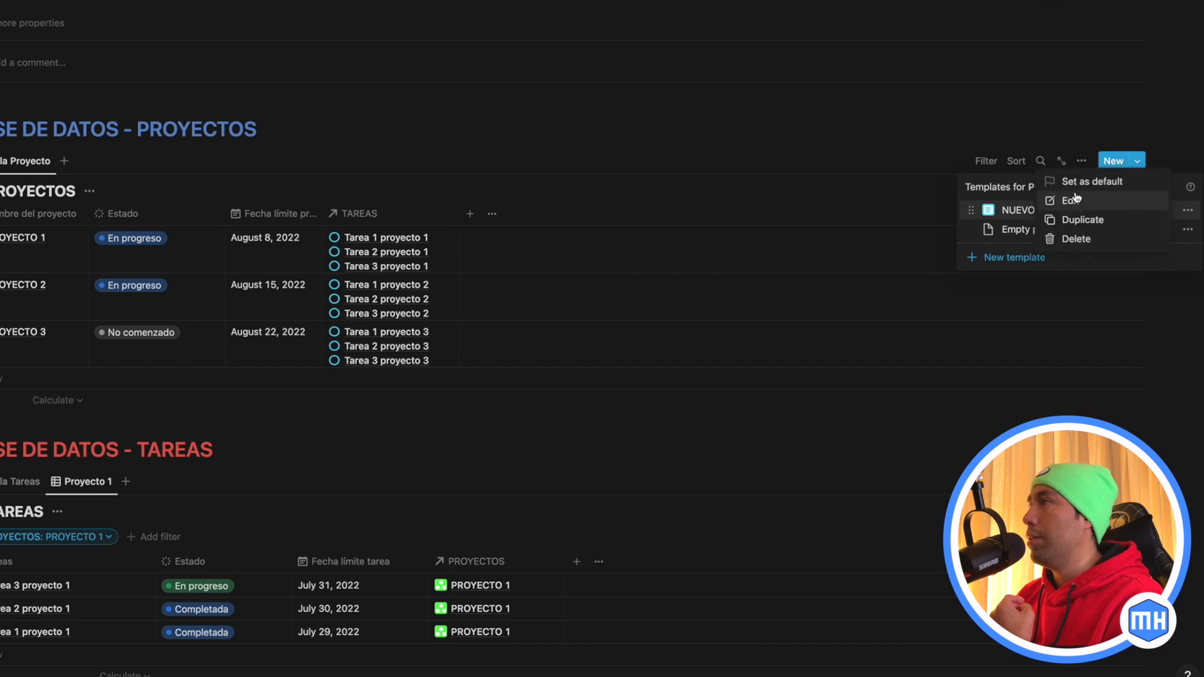
click(1076, 200)
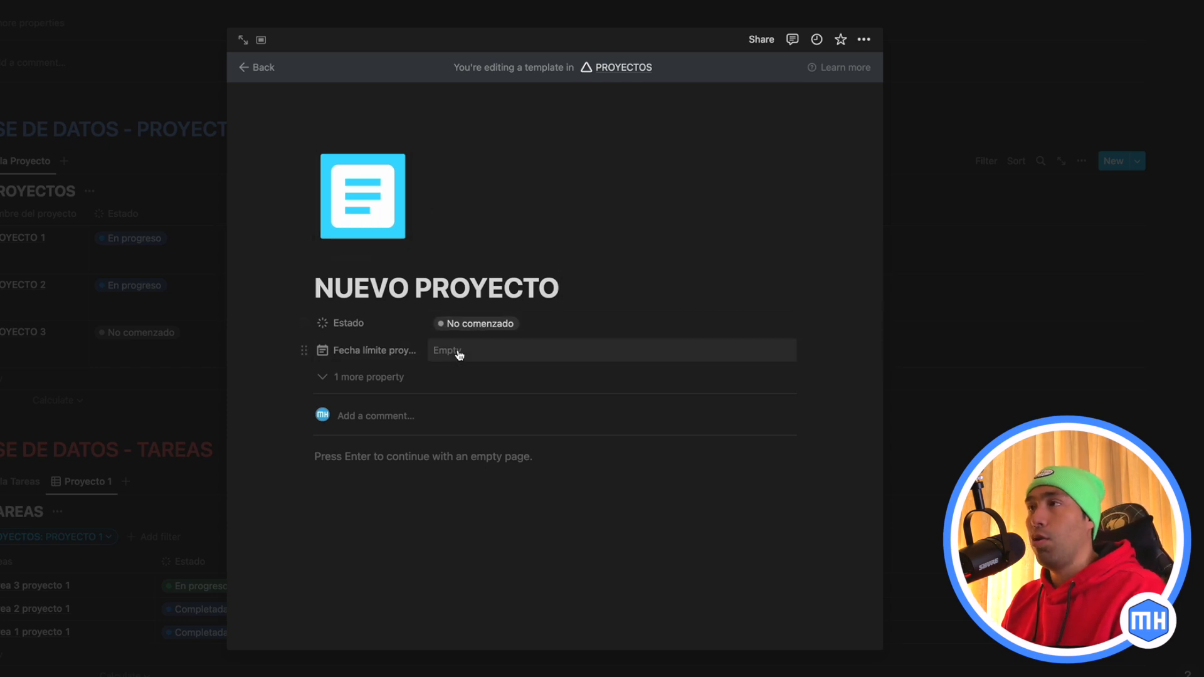
- Reveal the template's hidden TAREAS property to check it, and hide it again
scroll(443, 356, down, 1)
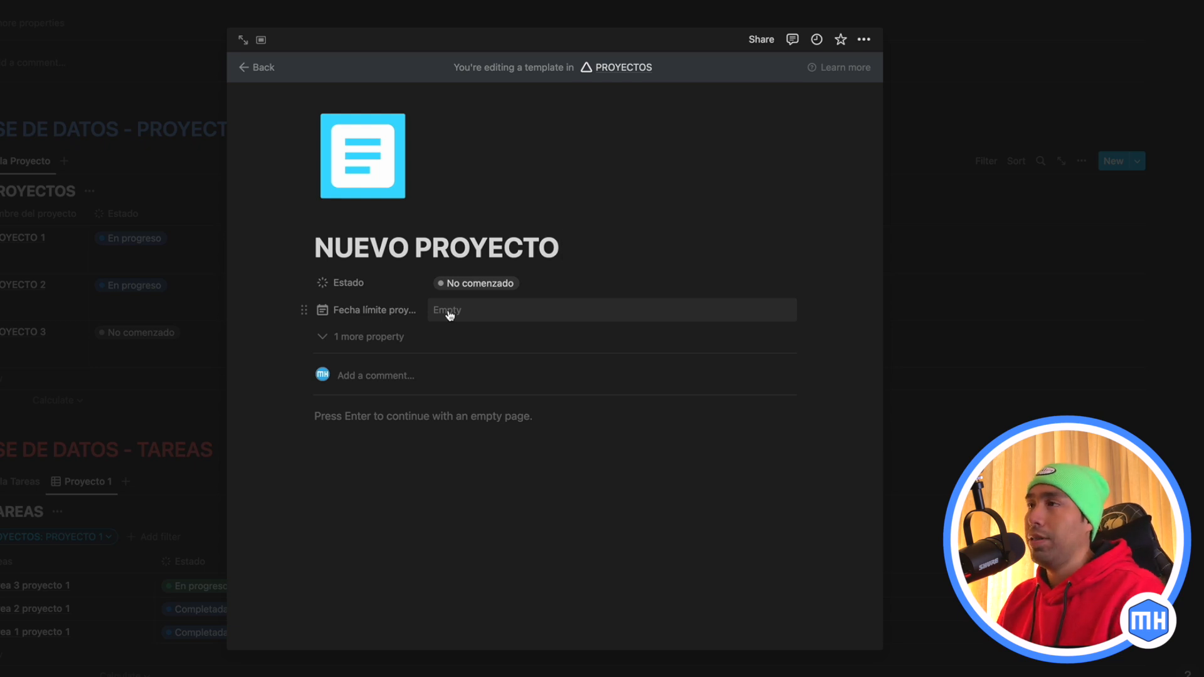
click(359, 339)
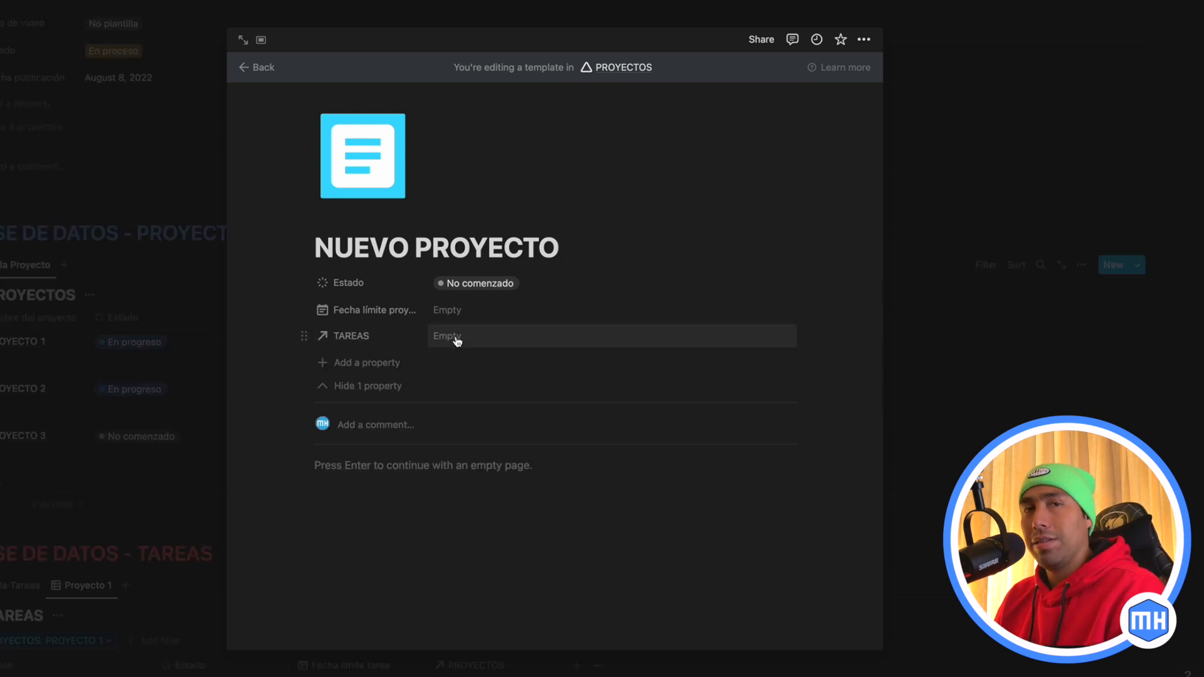
click(390, 387)
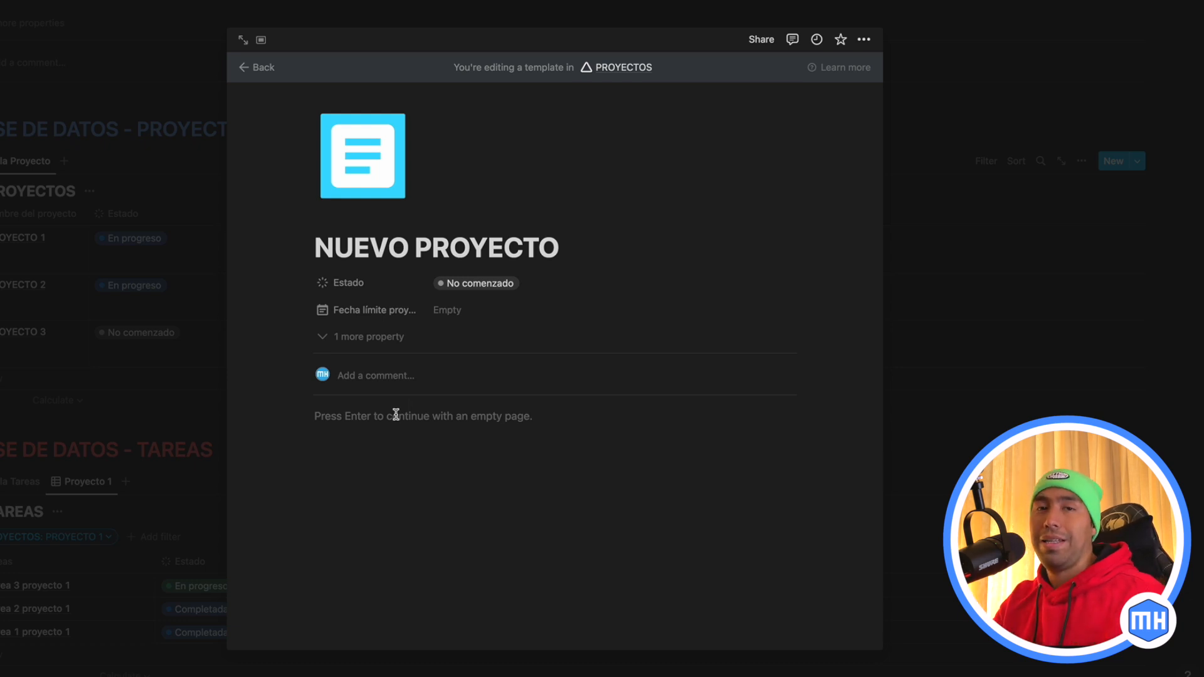
- Insert a linked view of the TAREAS database into the body of the NUEVO PROYECTO template
click(344, 418)
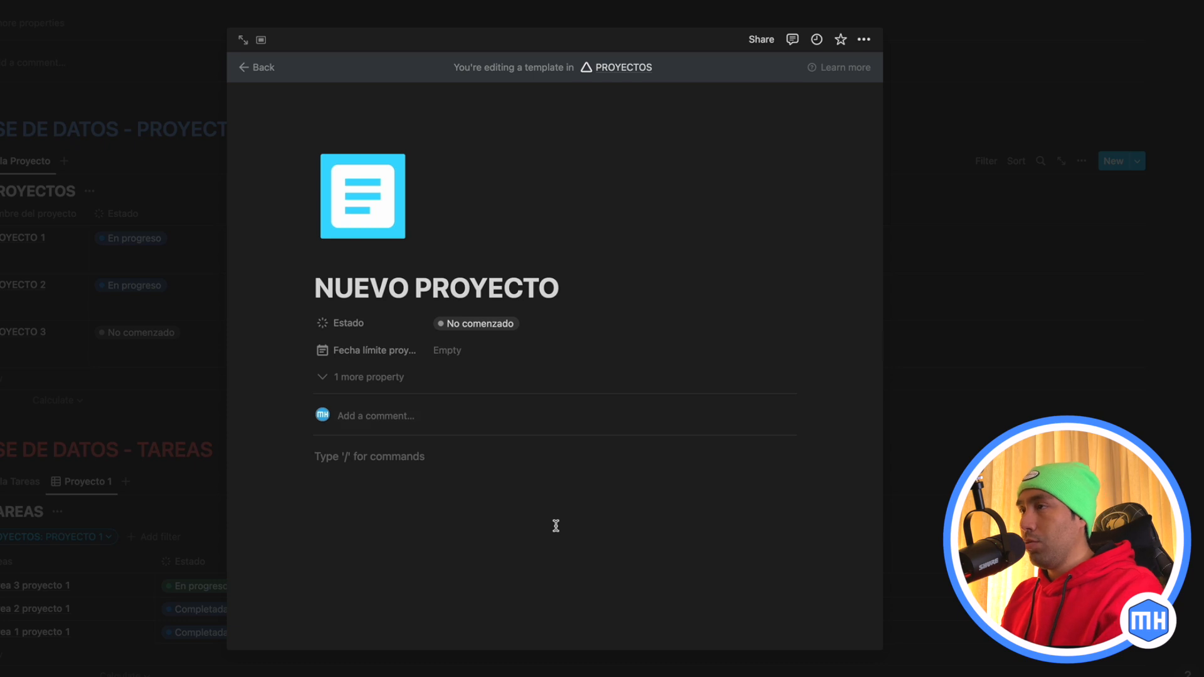
text(/link)
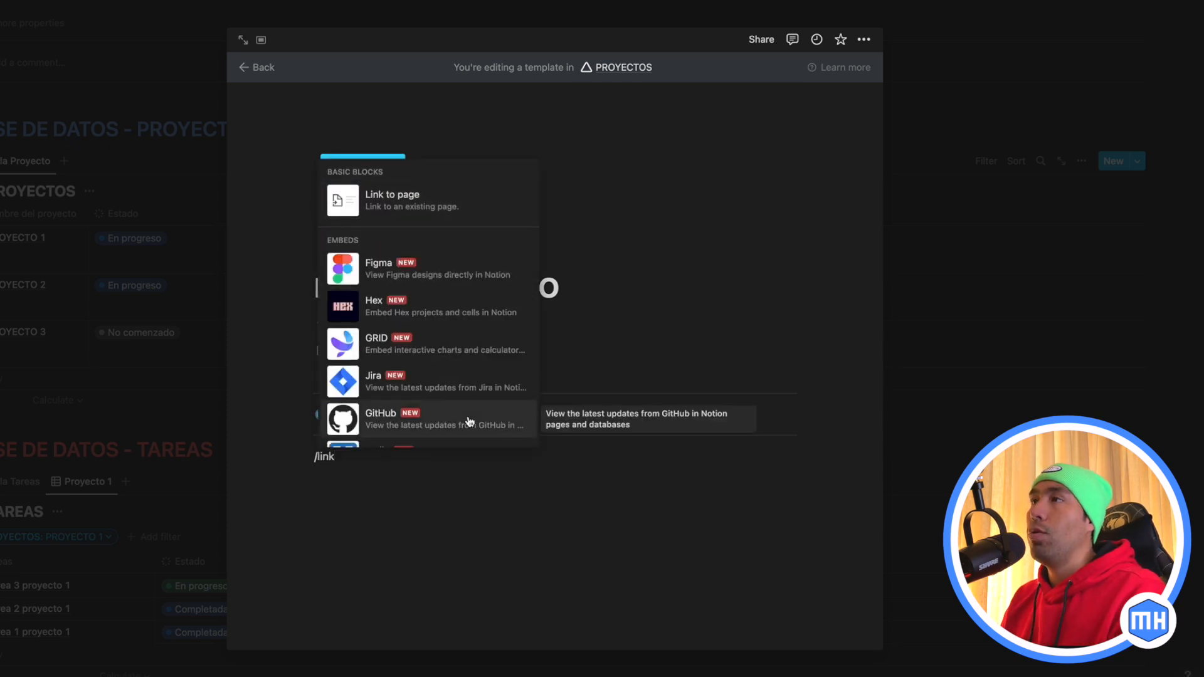
scroll(446, 339, down, 2)
scroll(446, 339, down, 4)
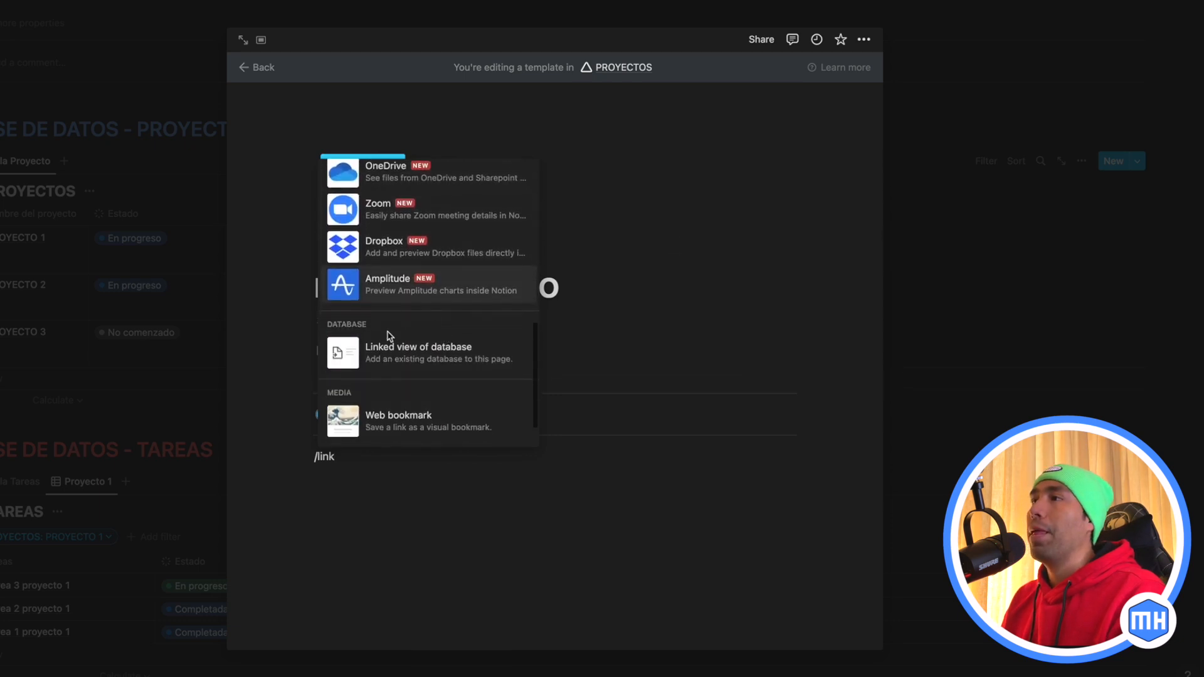
mouse_move(399, 357)
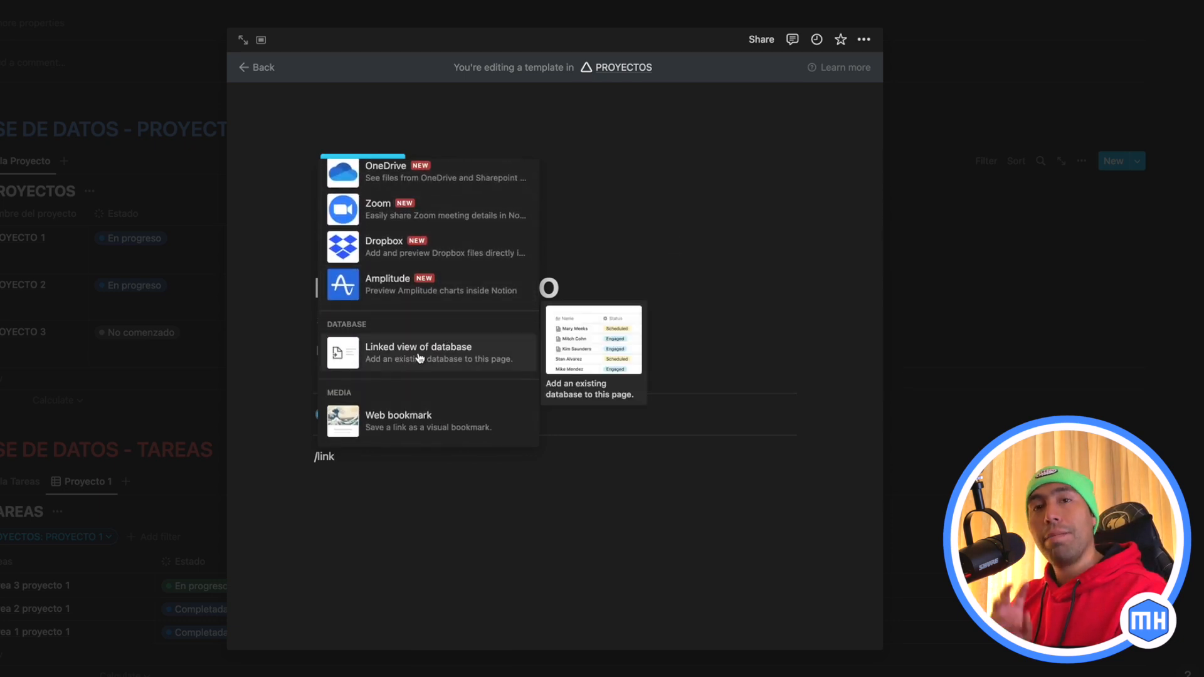
click(419, 358)
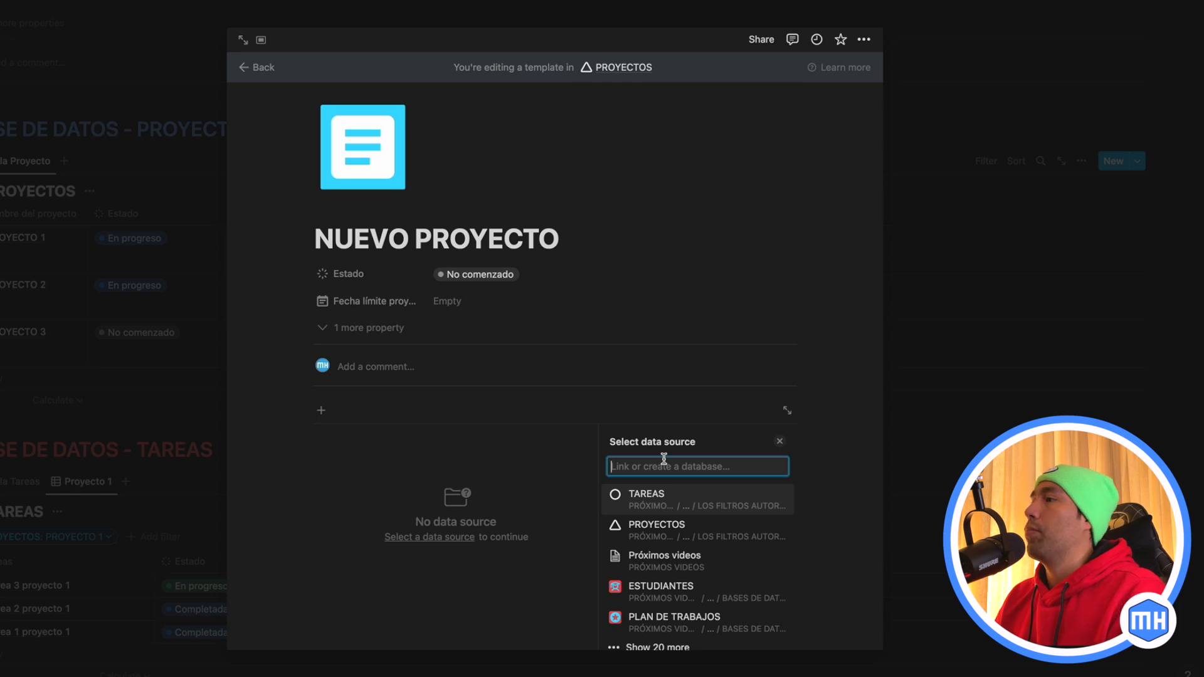
click(652, 500)
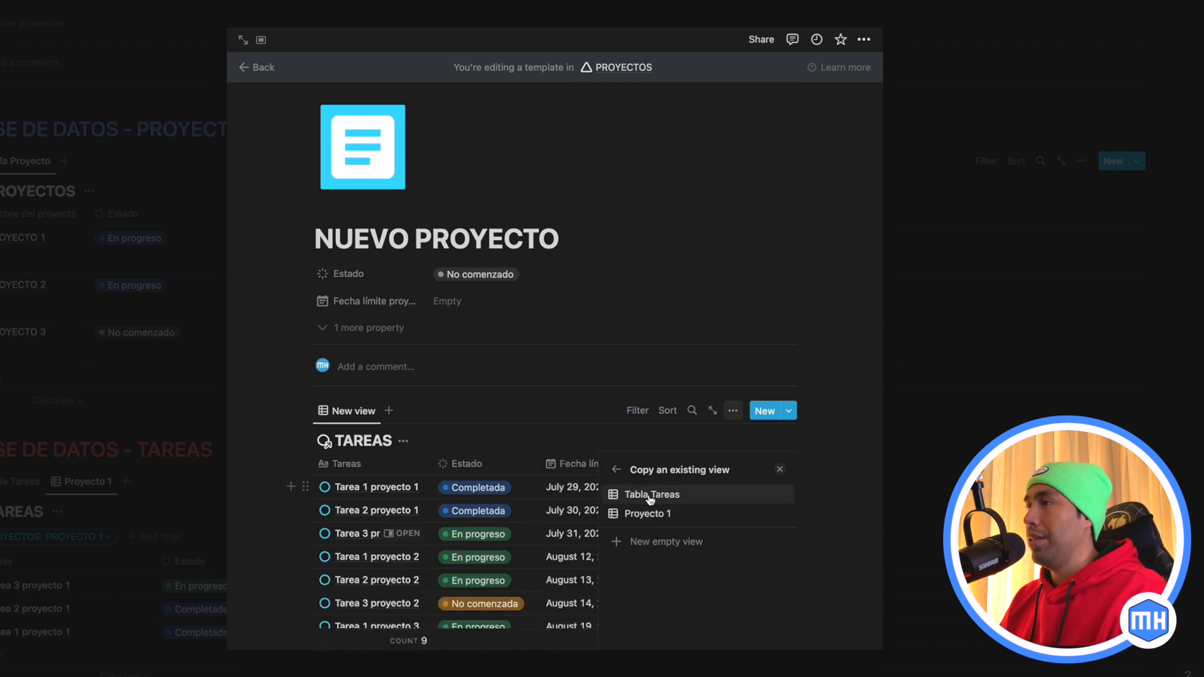
- Base the linked TAREAS database on a copy of the existing Tabla Tareas view and look over its tasks
click(651, 495)
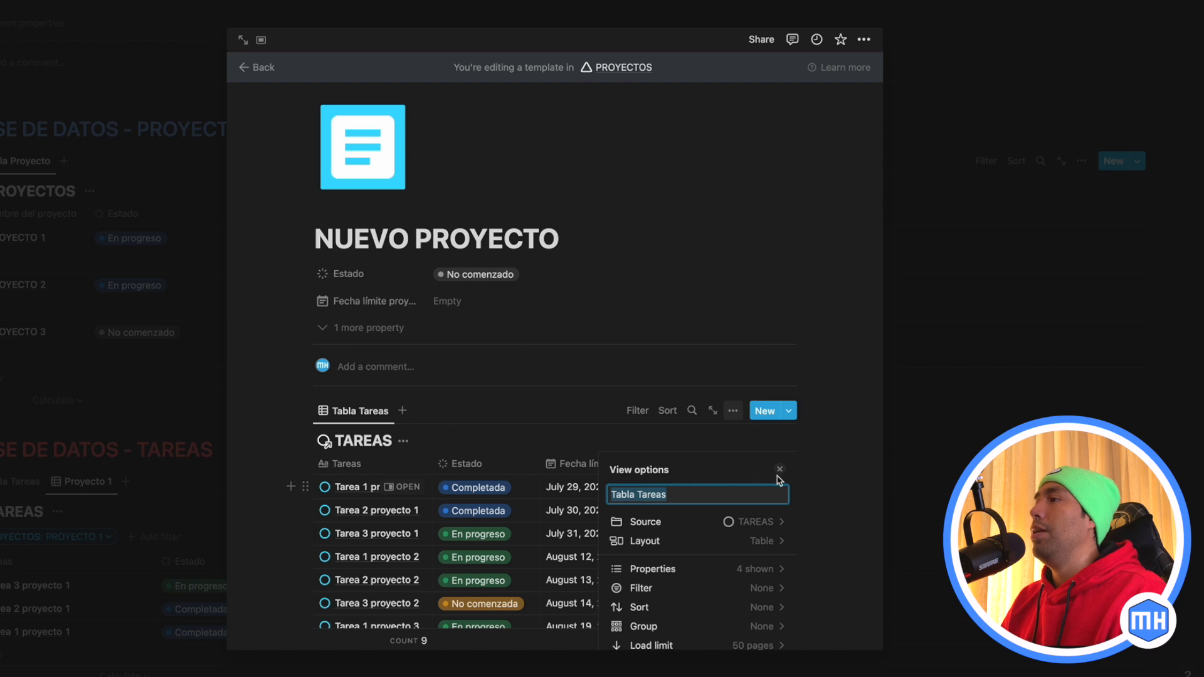
click(780, 471)
scroll(823, 483, down, 3)
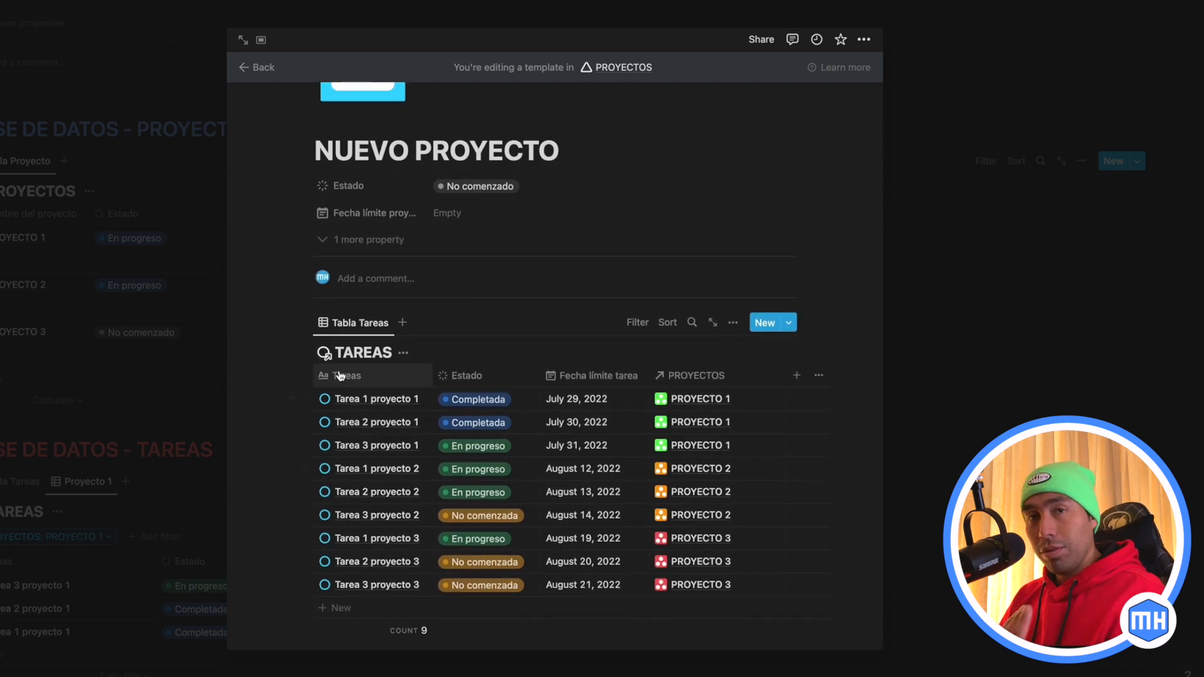
scroll(345, 378, up, 3)
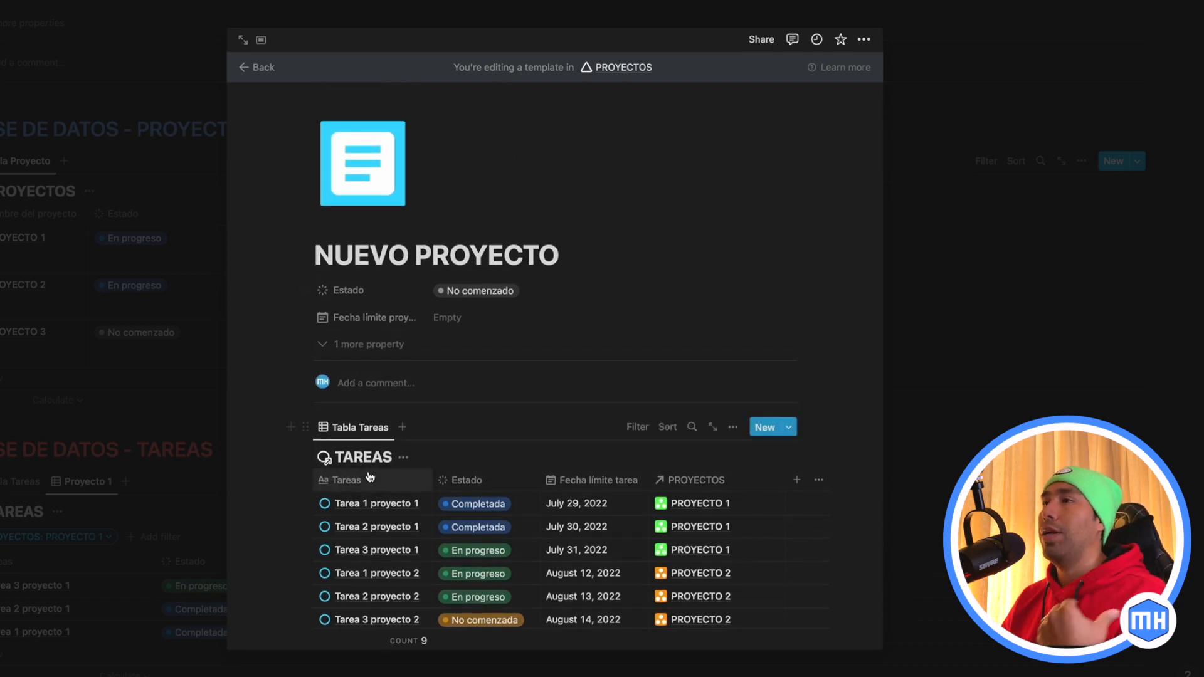
scroll(370, 476, down, 3)
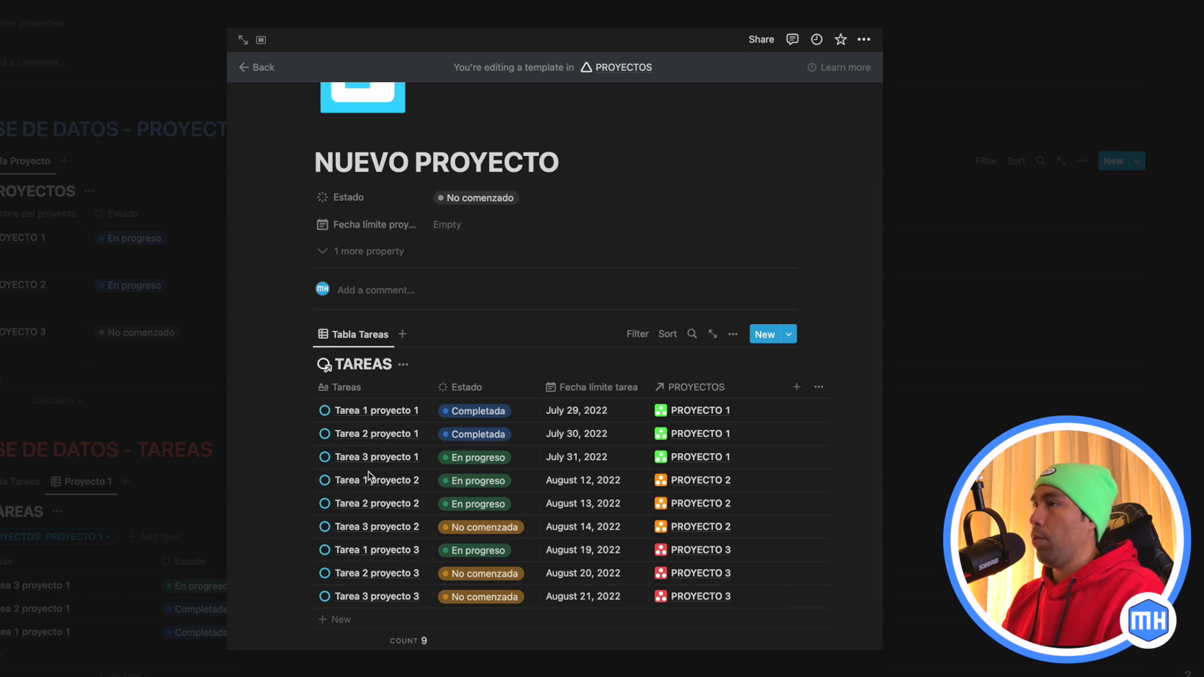
- Filter the template's linked TAREAS view so that PROYECTOS contains the template itself, NUEVO PROYECTO
click(635, 335)
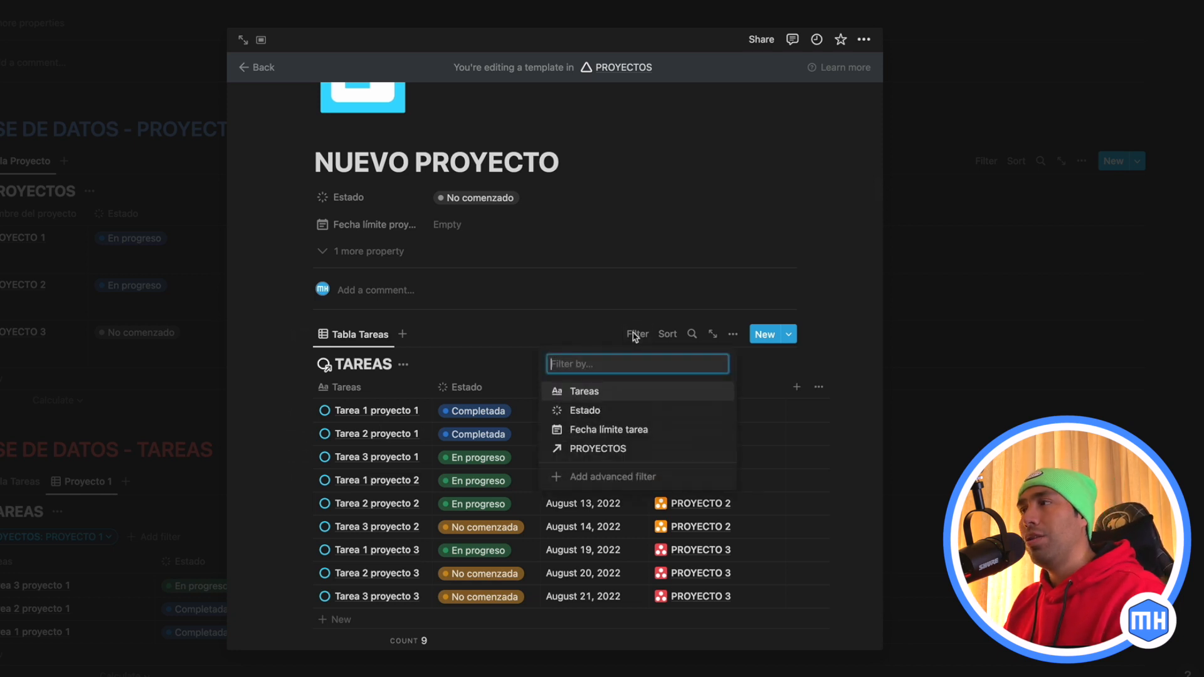
click(581, 449)
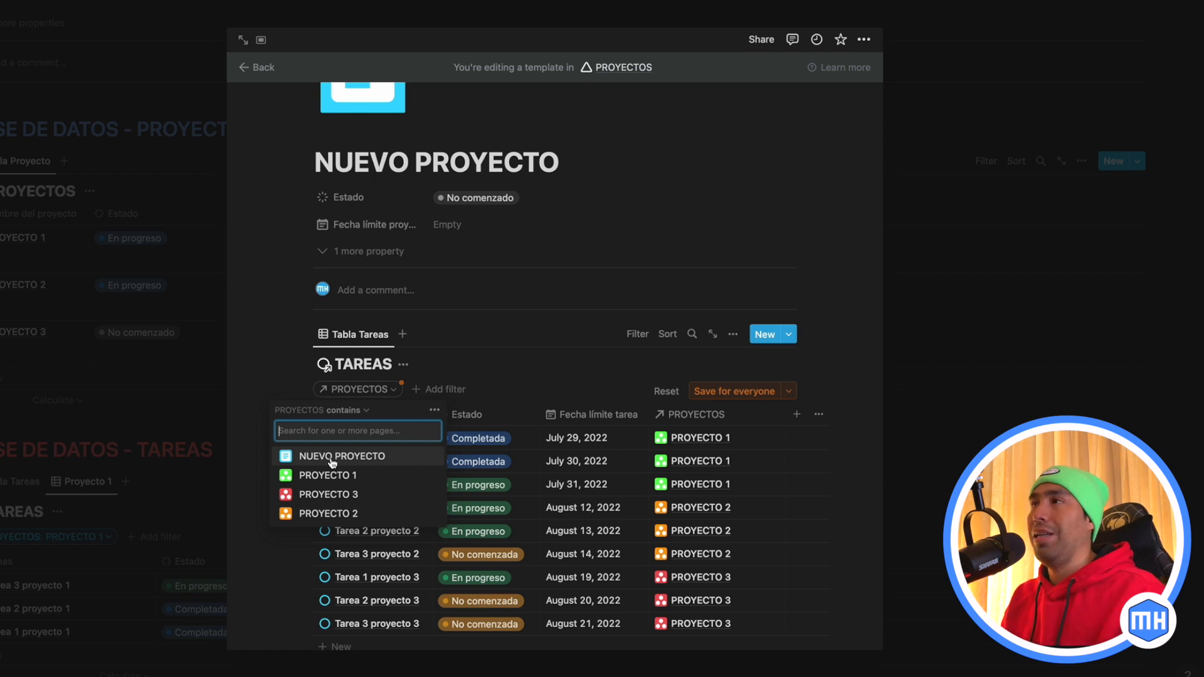
click(332, 456)
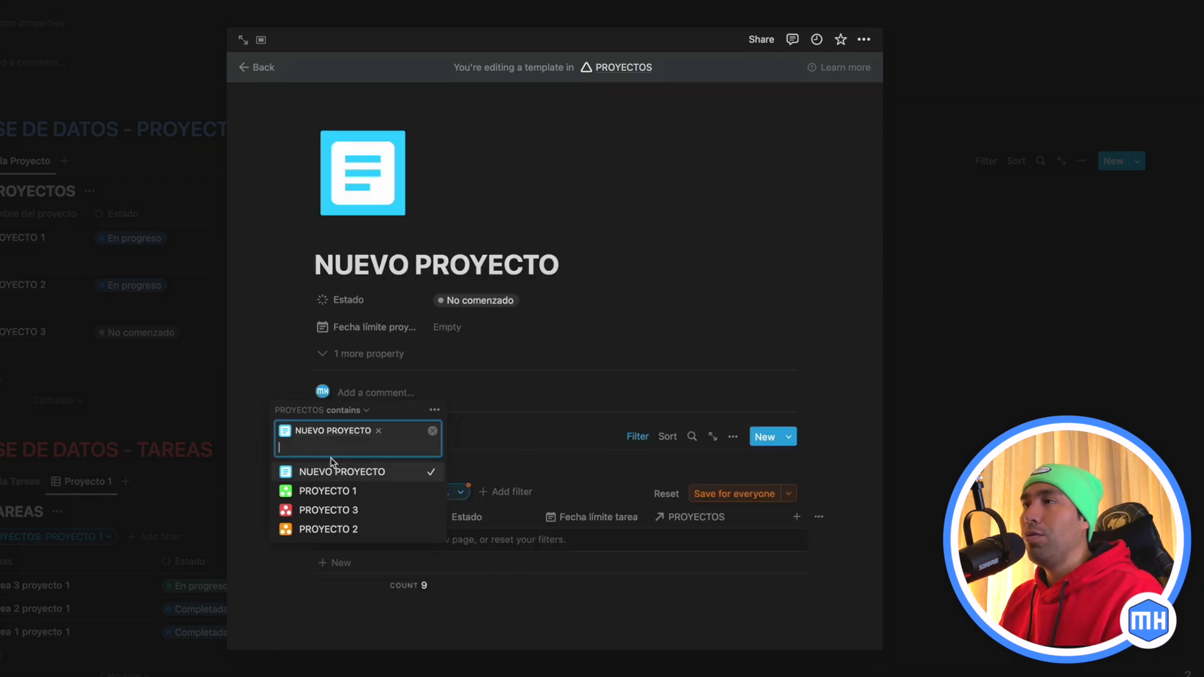
click(521, 418)
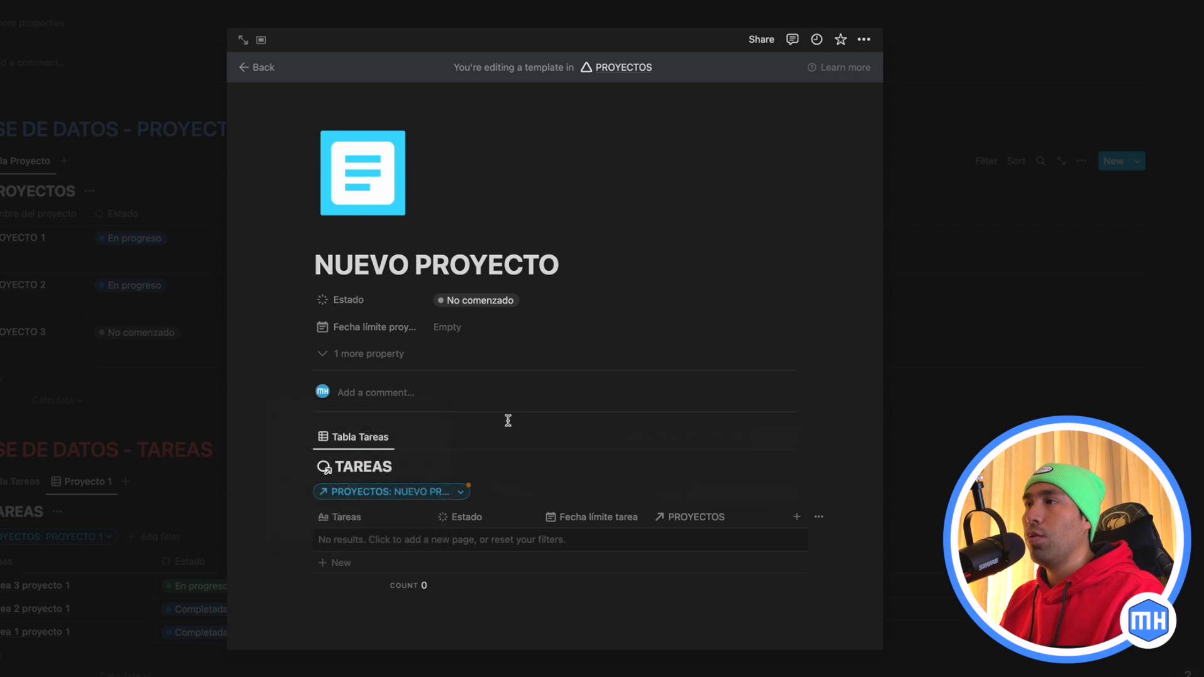
- Rename the template as NUEVO PROYECTO 1 and check the name used in the PROYECTOS filter
click(574, 270)
text(1)
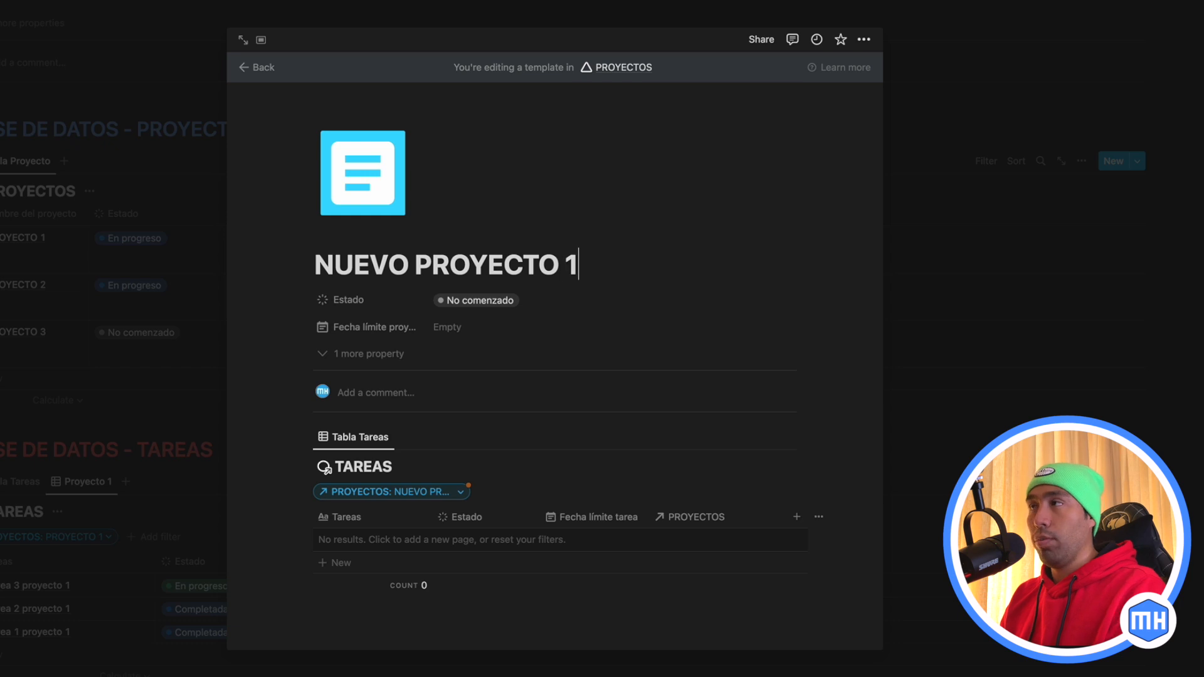
click(462, 493)
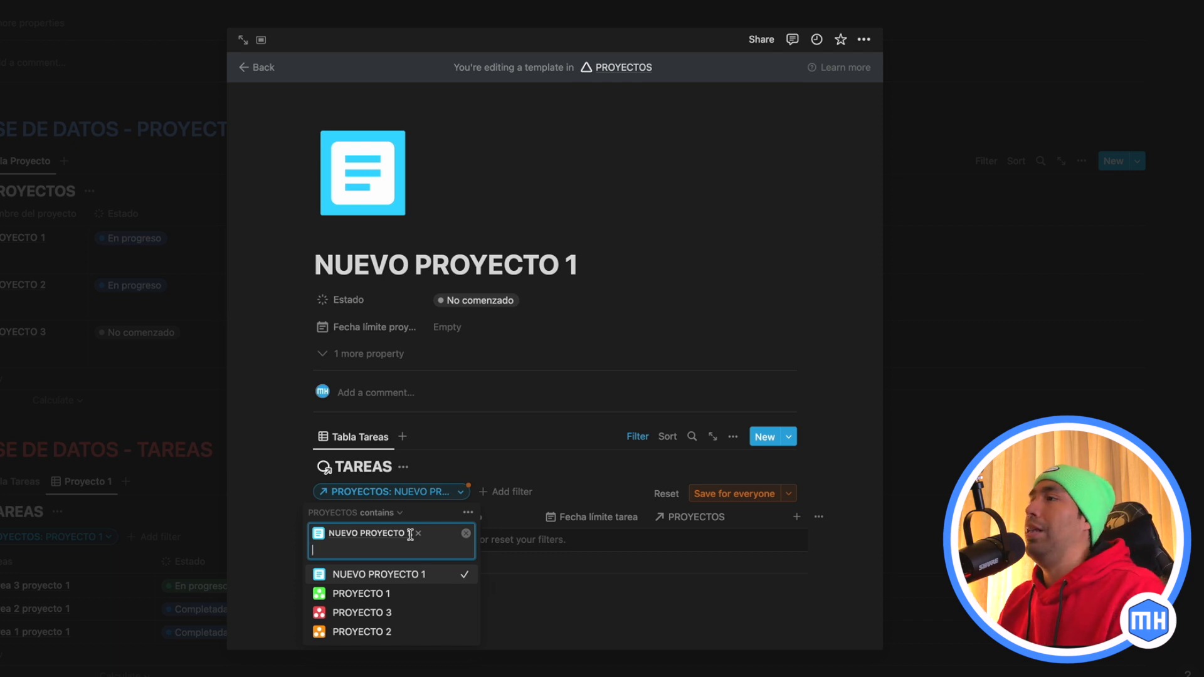
- Save the linked view's filter for everyone, hide the filter bar and close the template
click(713, 495)
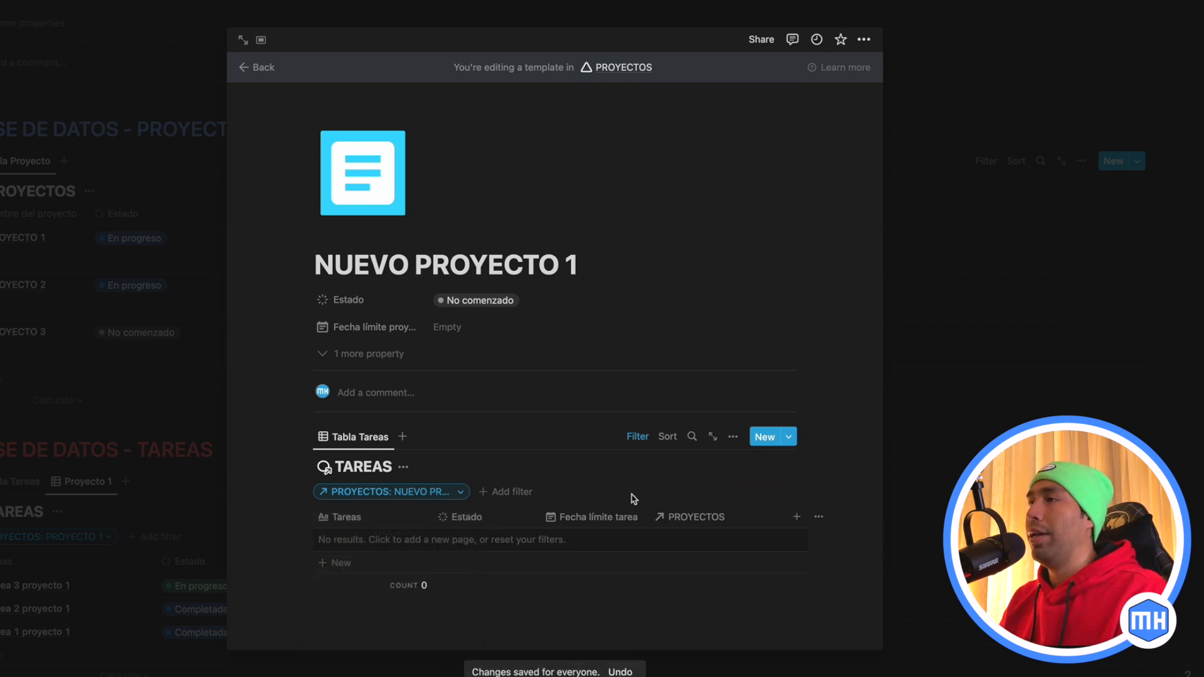
click(638, 437)
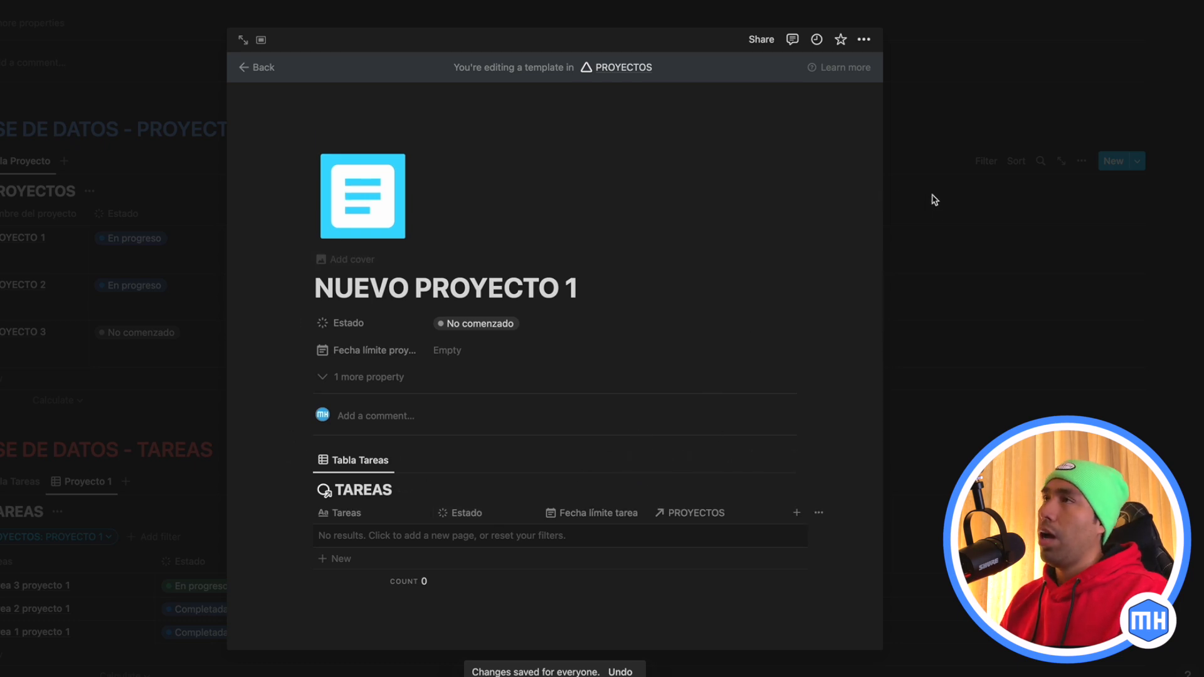
click(937, 250)
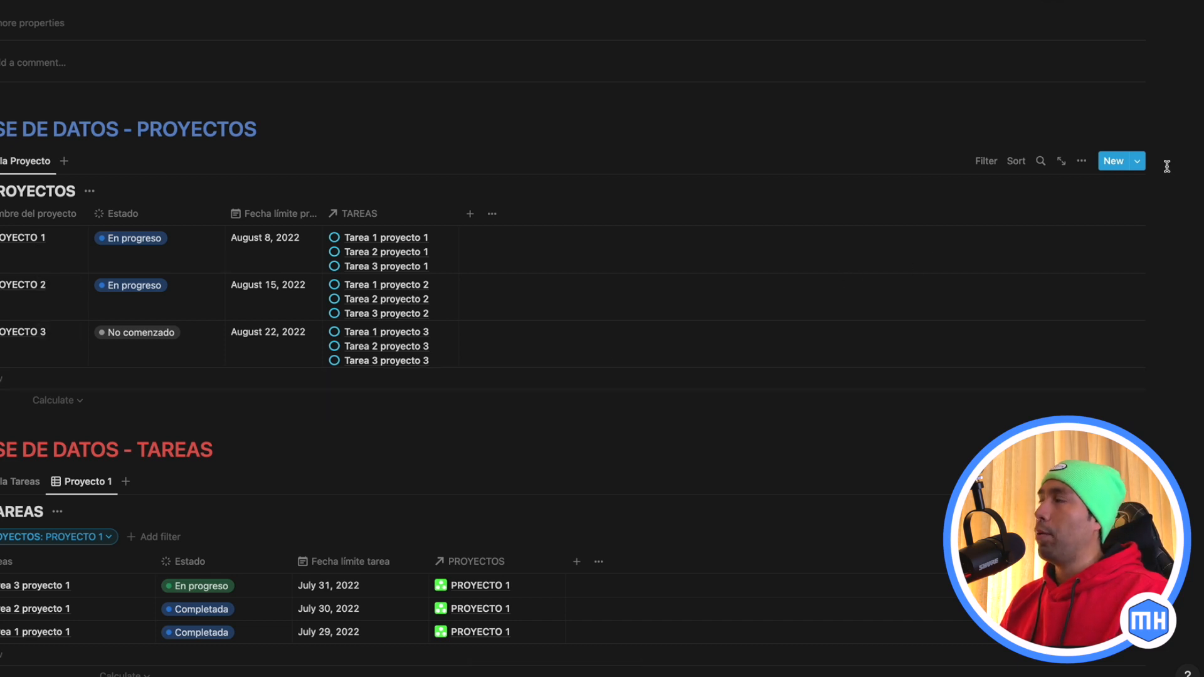
- Create a project from the NUEVO PROYECTO 1 template and name it PROYECTO 4
click(1138, 162)
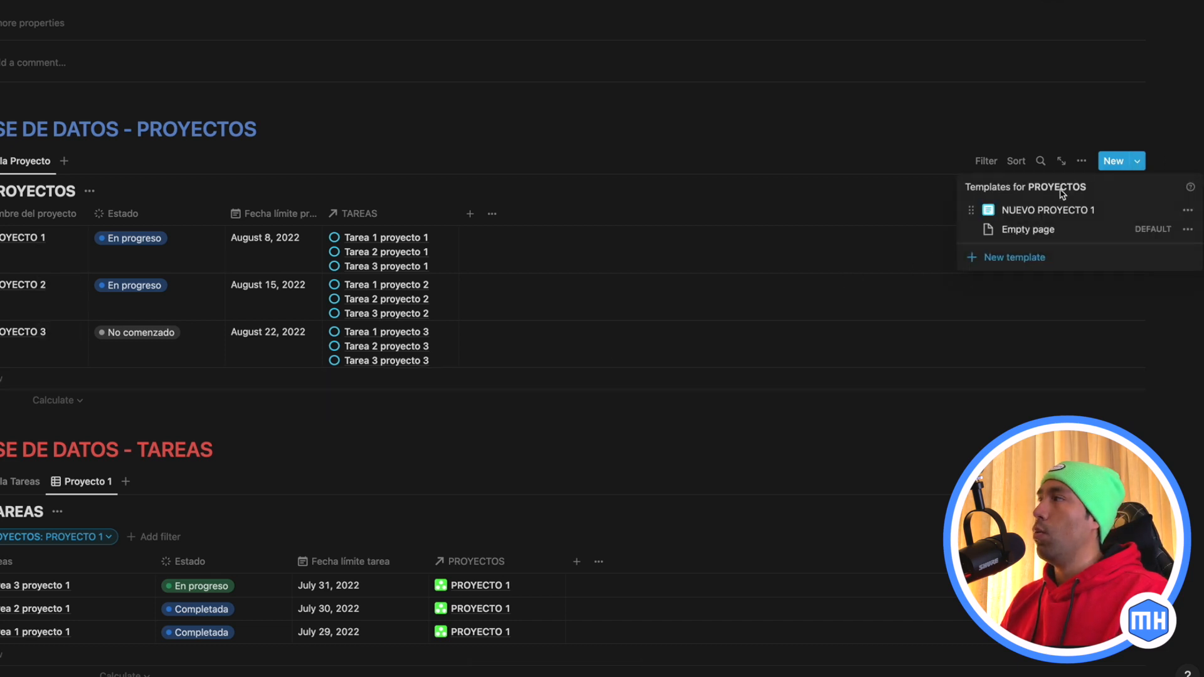
click(1025, 212)
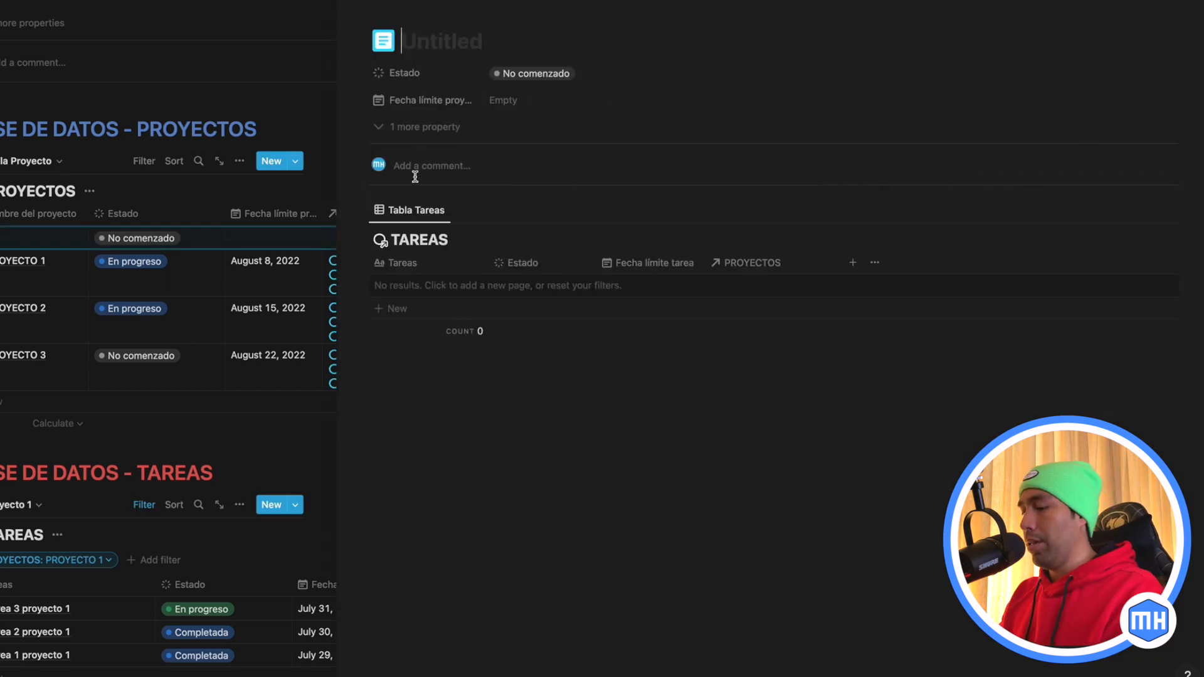
text(PROYECTO 4)
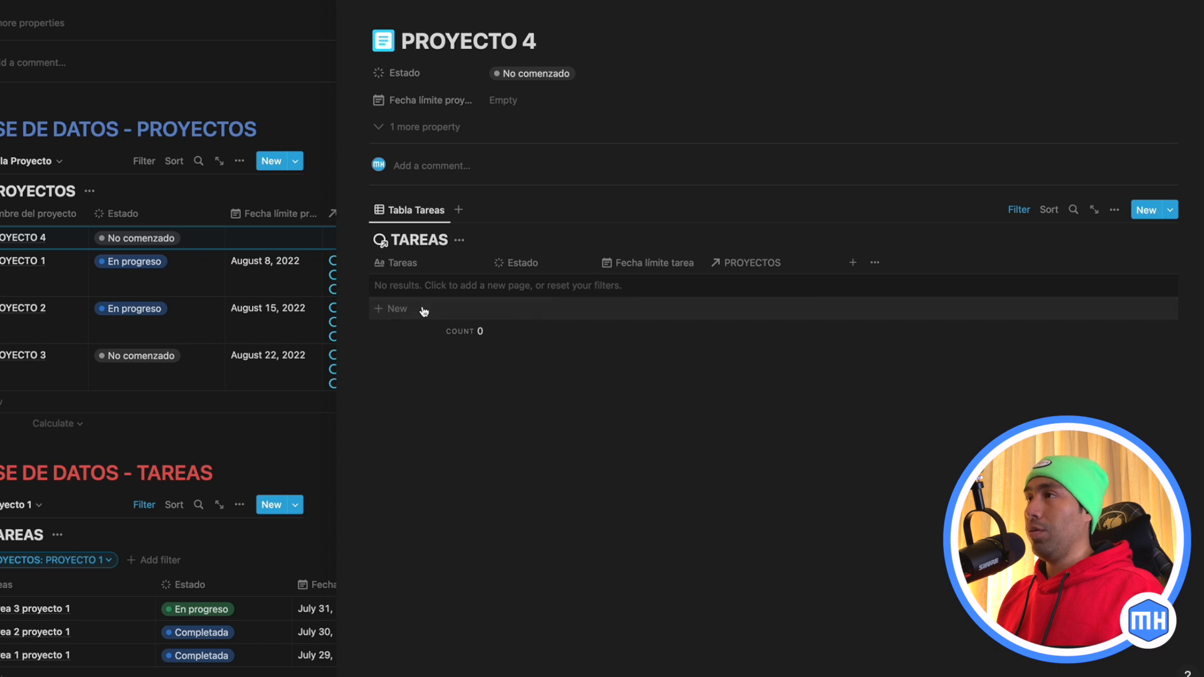
- Add a task named ENVIAR CORREO to the linked TAREAS table inside PROYECTO 4
click(424, 311)
text(ENVIAR CORREO)
key(Return)
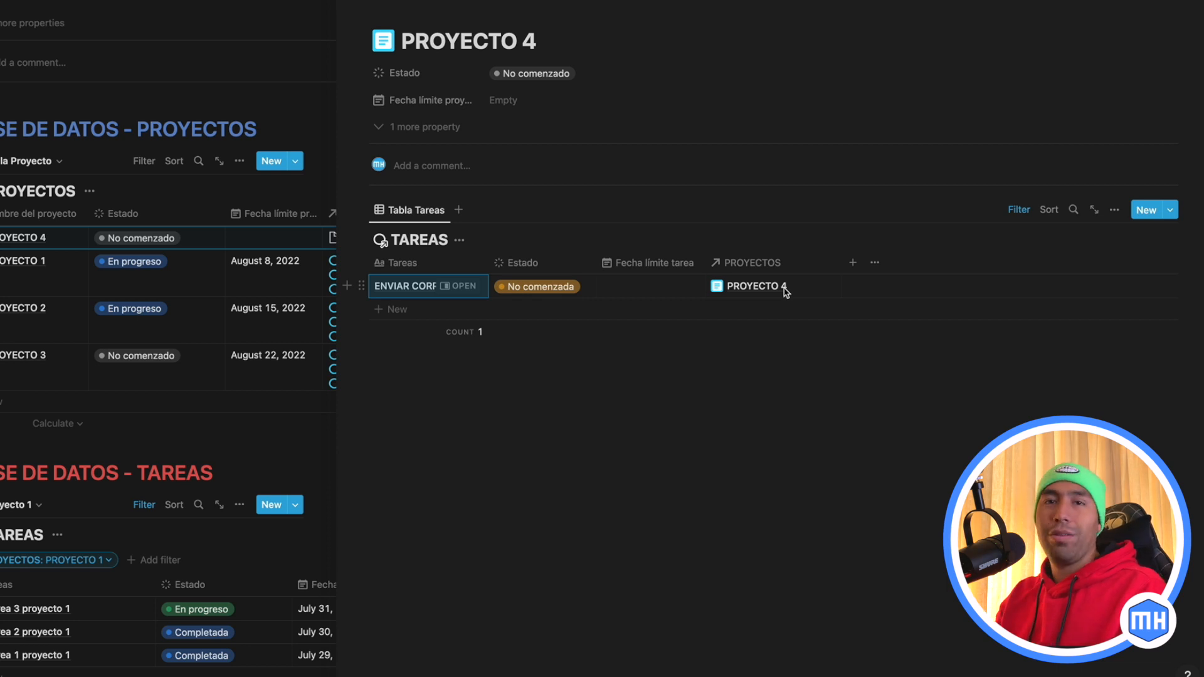
- Add three more untitled tasks to PROYECTO 4's TAREAS table and close the project page
click(402, 309)
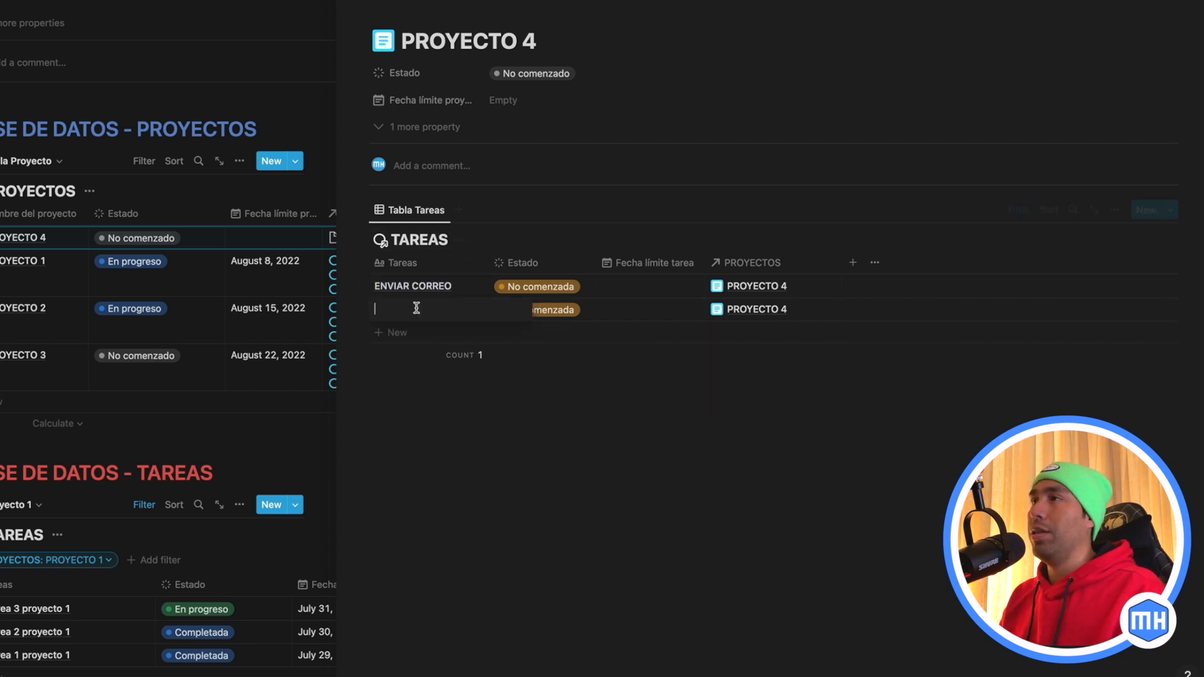
click(407, 335)
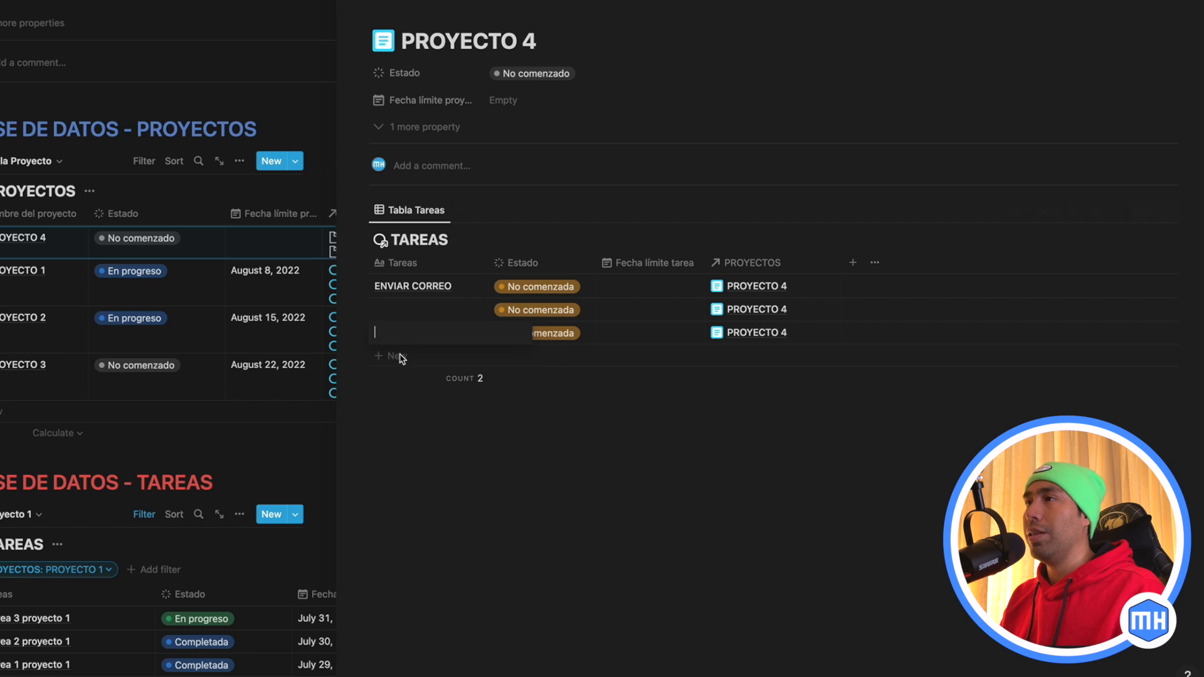
click(408, 356)
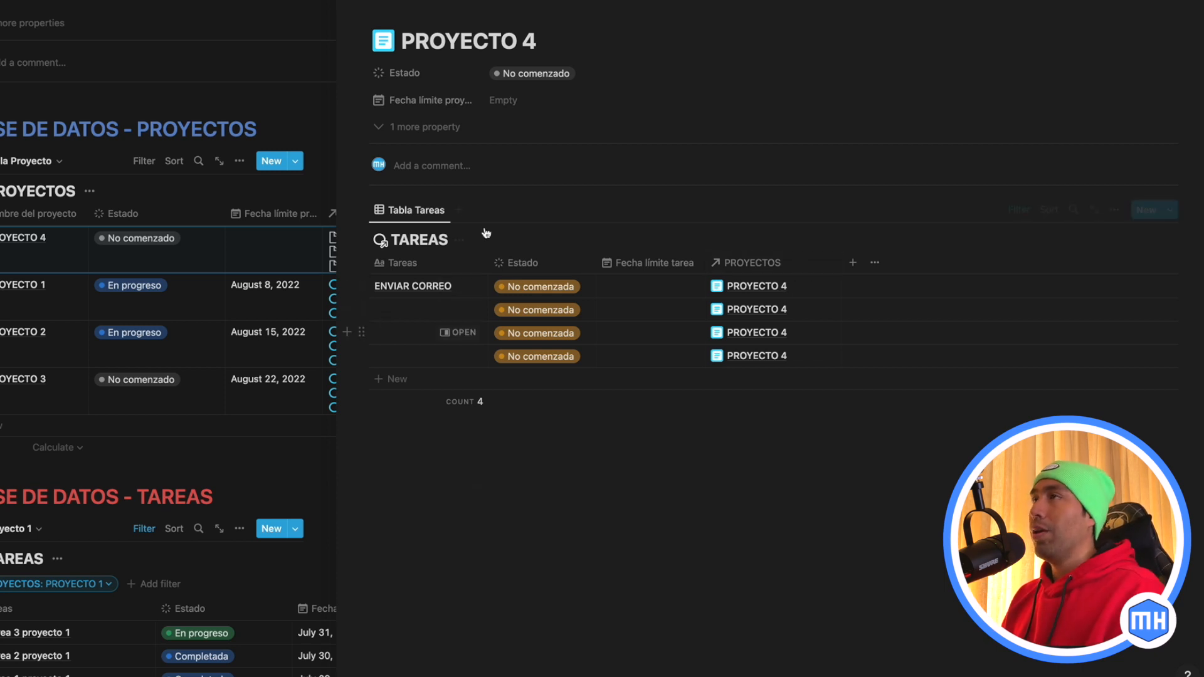
click(287, 54)
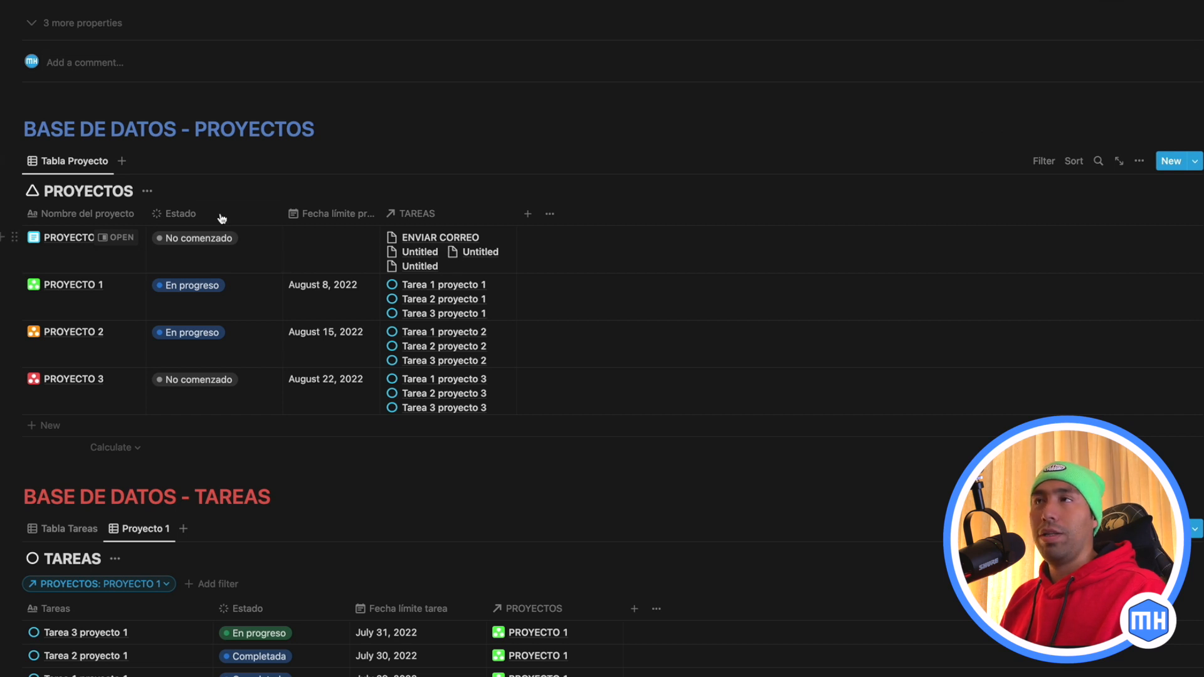
- Duplicate the Proyecto 1 view of the main TAREAS database and name the copy Proyecto 4
scroll(201, 460, down, 2)
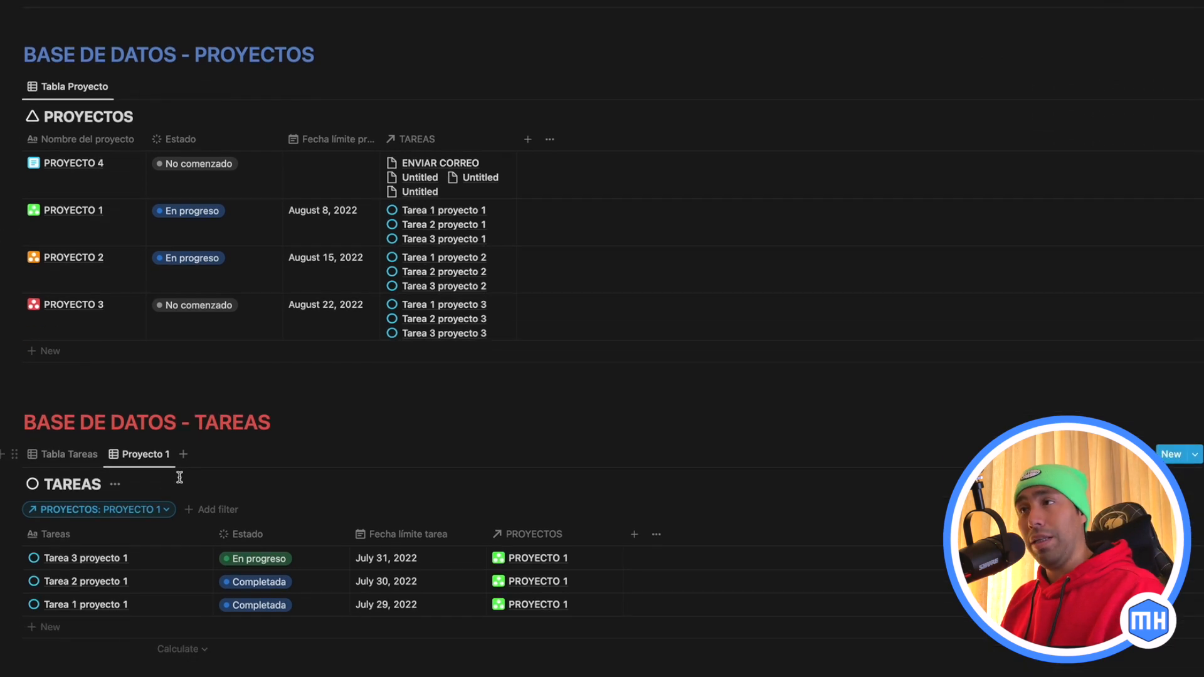
click(149, 460)
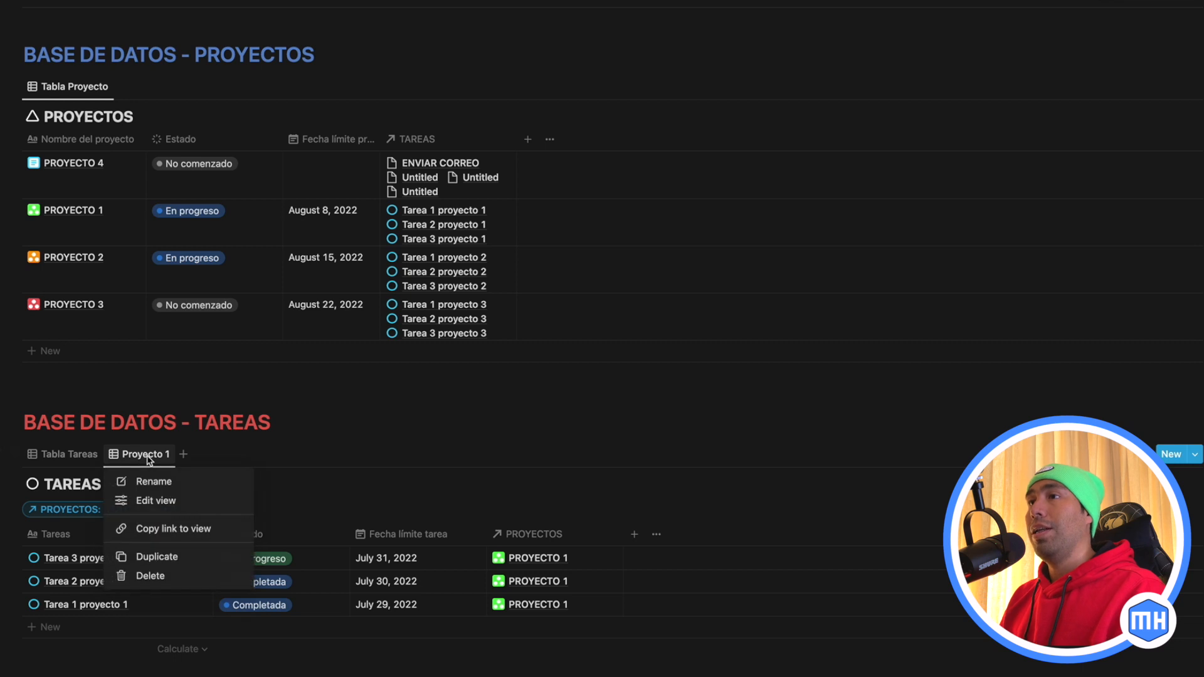
click(160, 560)
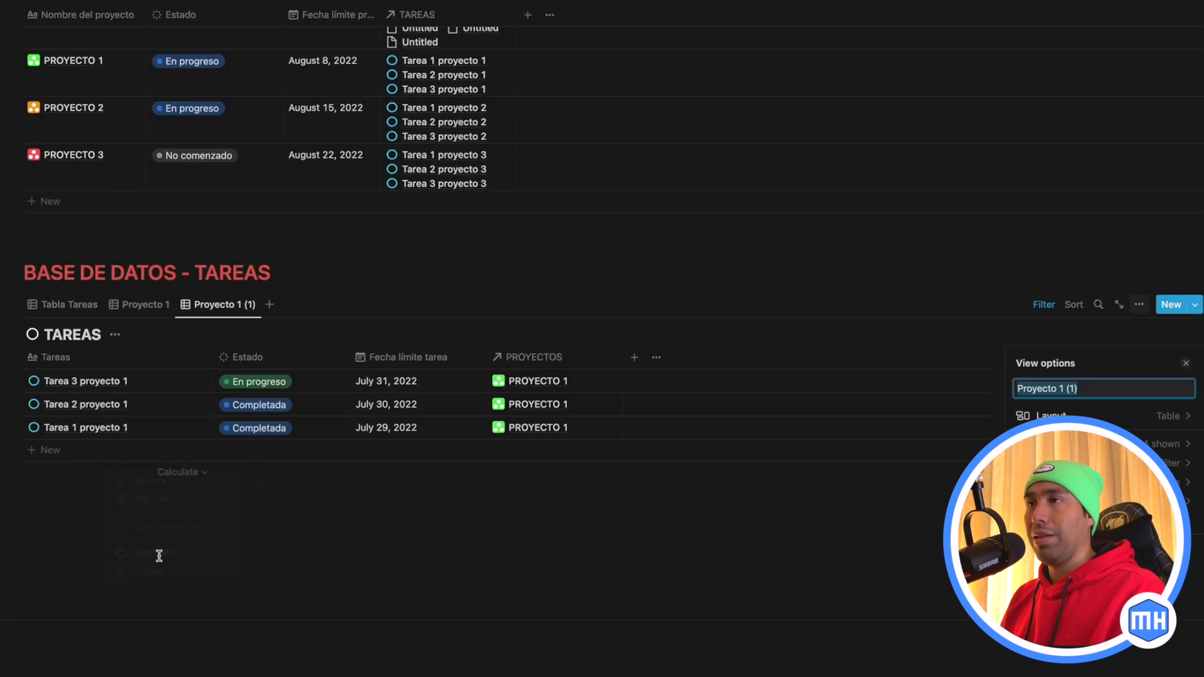
key(Right)
key(BackSpace)
key(BackSpace)
key(BackSpace)
key(BackSpace)
key(BackSpace)
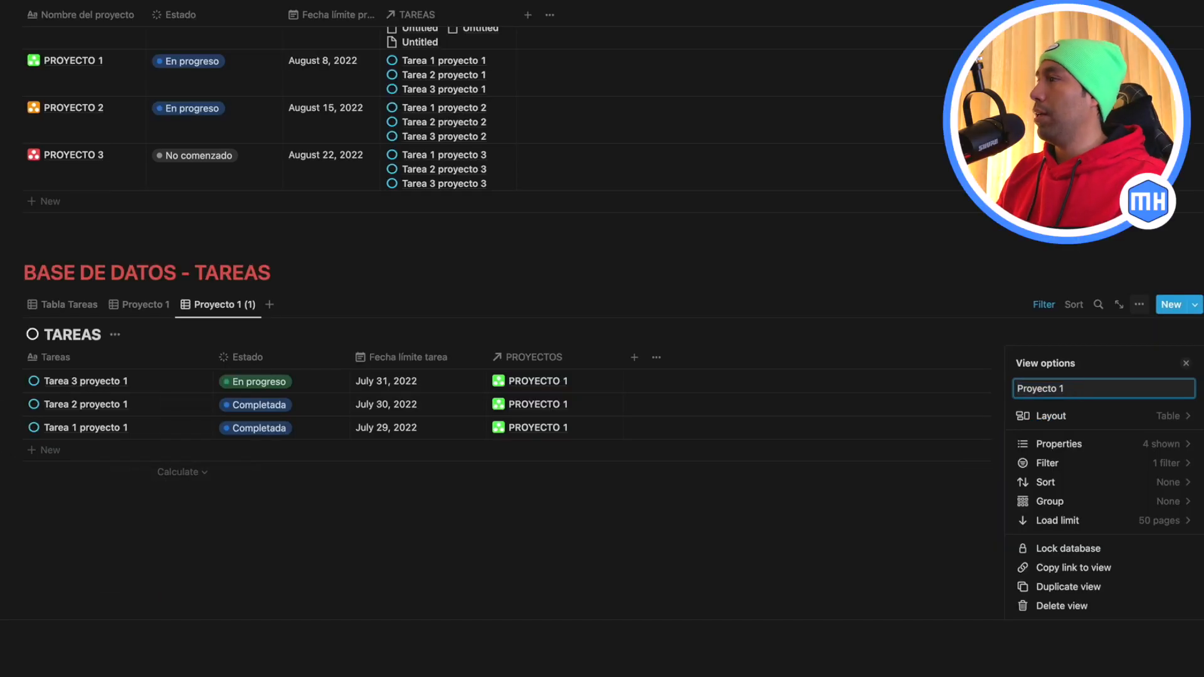
text(4)
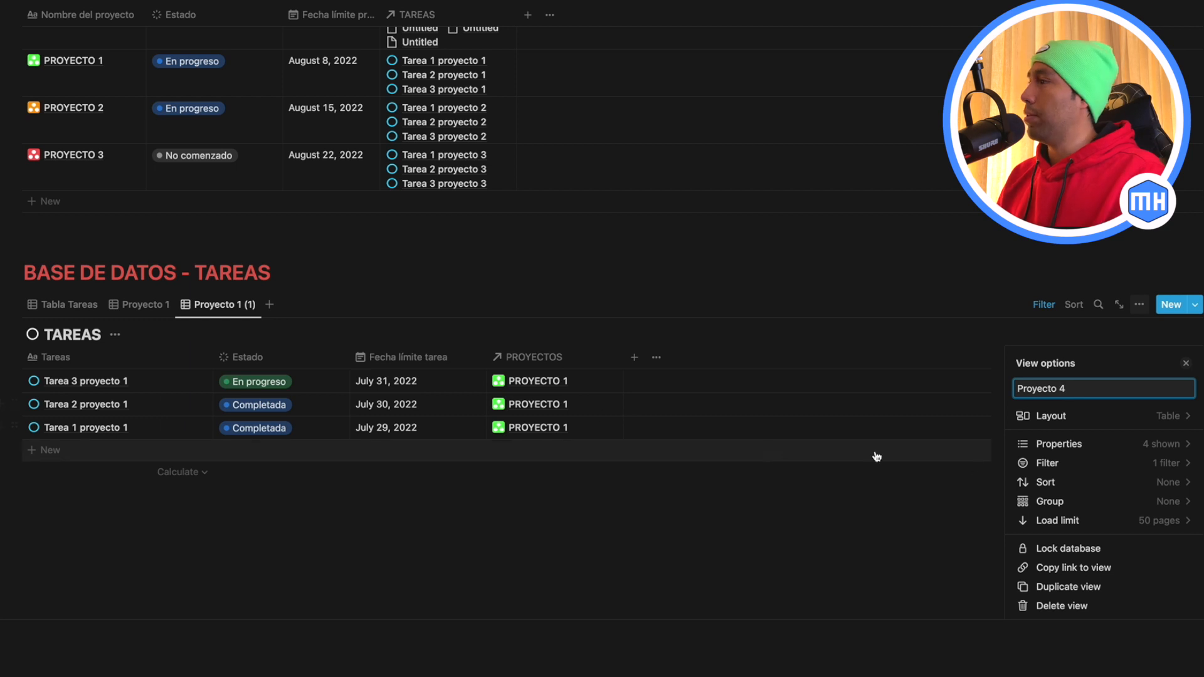
- Change the Proyecto 4 view's PROYECTOS filter from PROYECTO 1 to PROYECTO 4 and save it for everyone
click(1160, 468)
click(1175, 391)
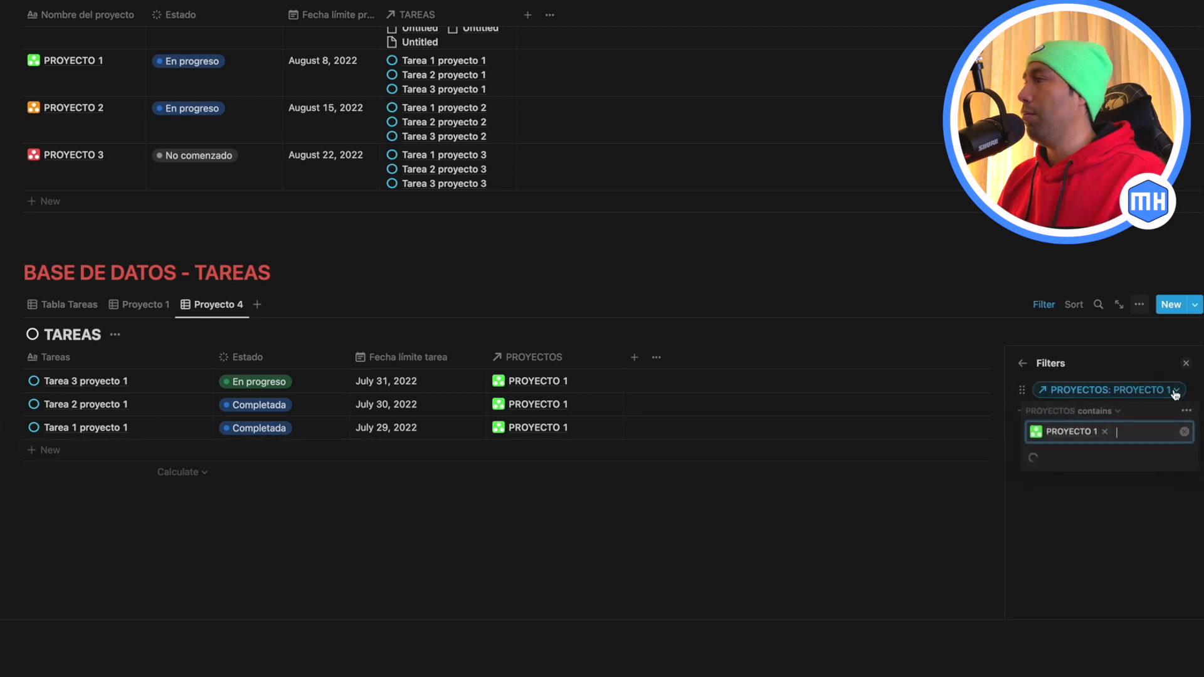
click(1103, 433)
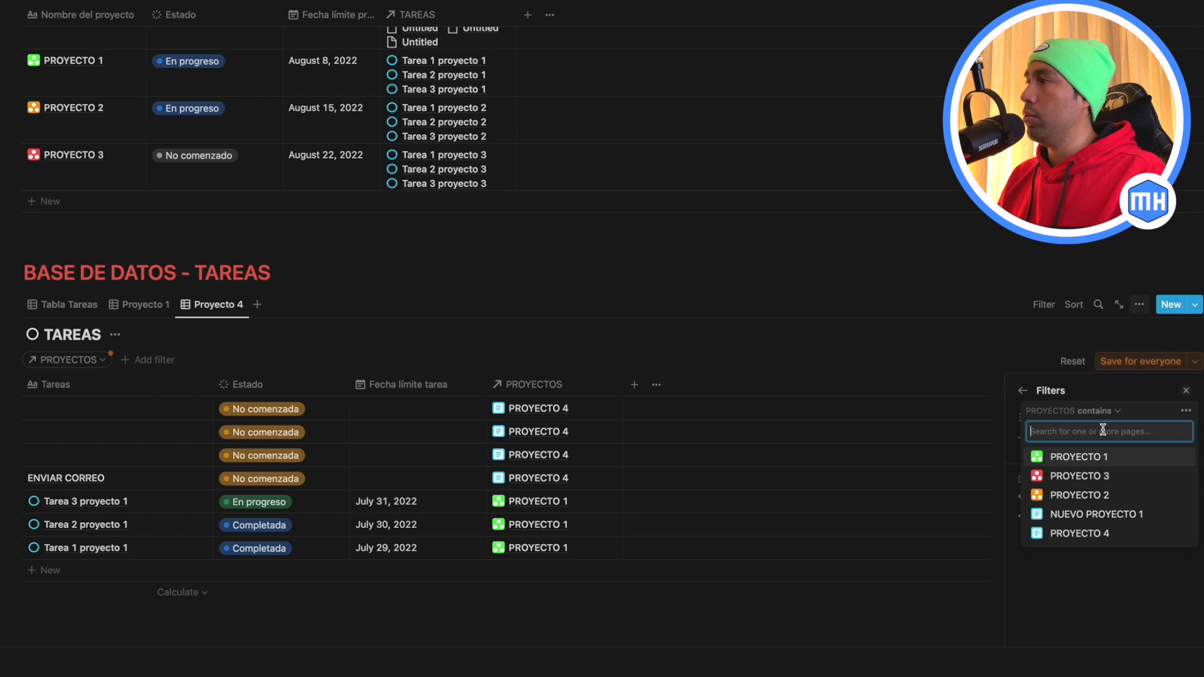
click(1102, 533)
click(1186, 390)
click(1151, 361)
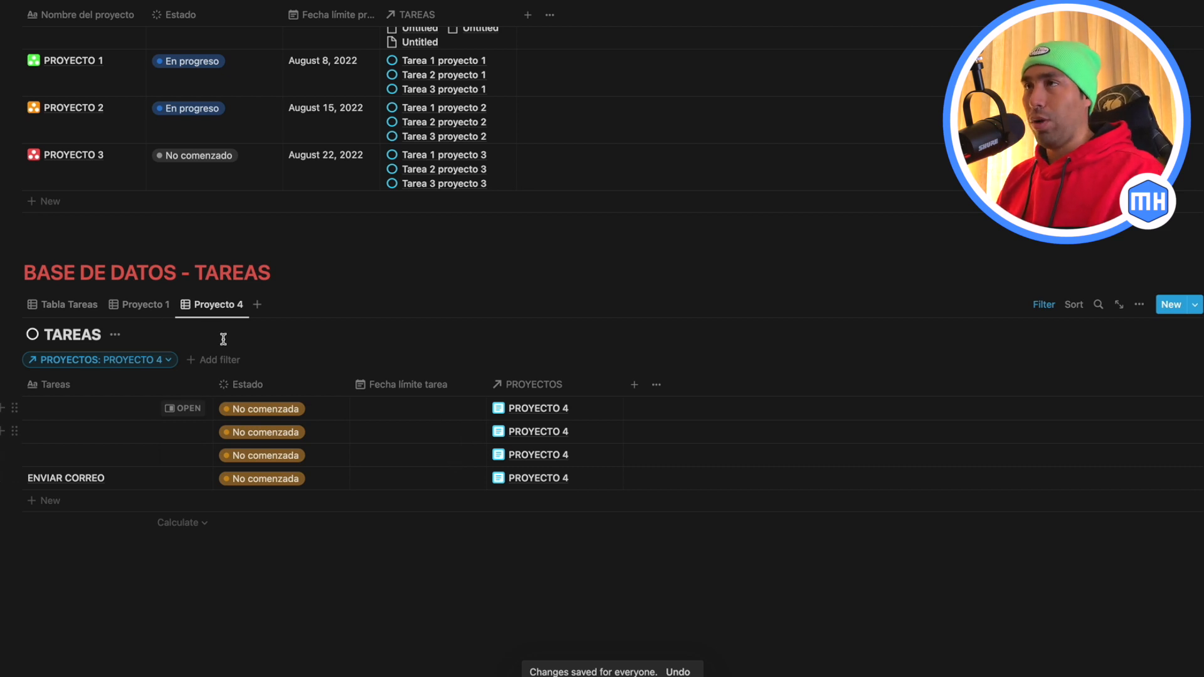
- Switch the main TAREAS database to the Tabla Tareas view and check PROYECTO 2's page in the PROYECTOS database before closing it
click(113, 360)
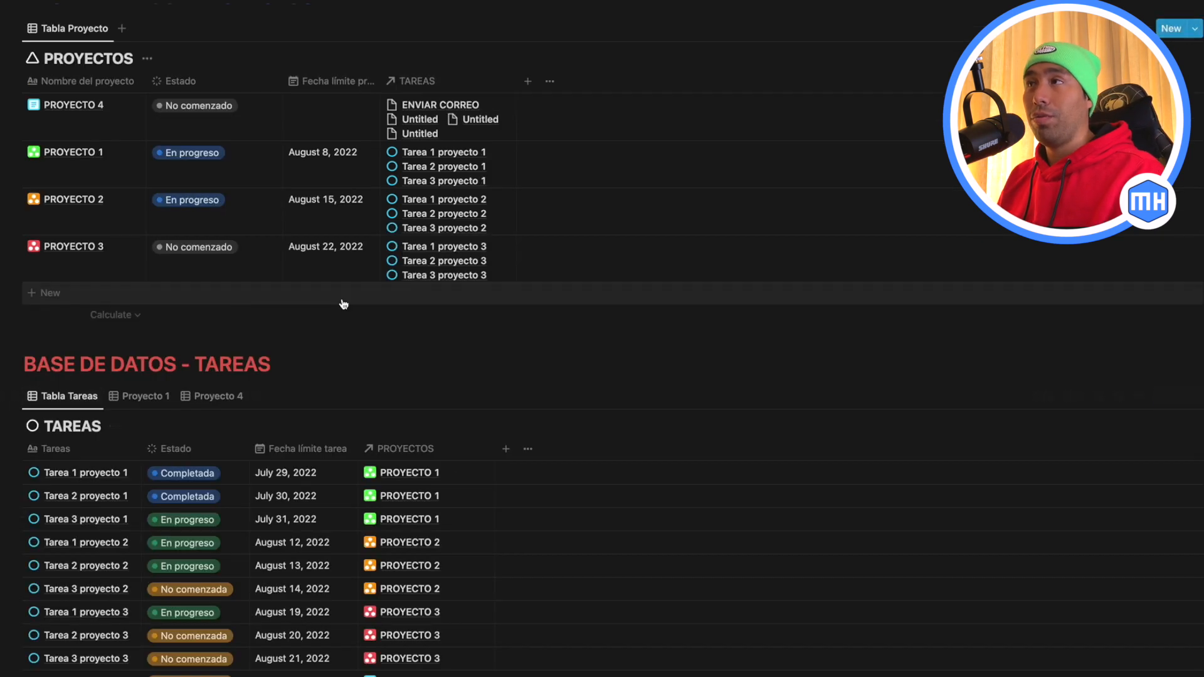
scroll(875, 357, up, 3)
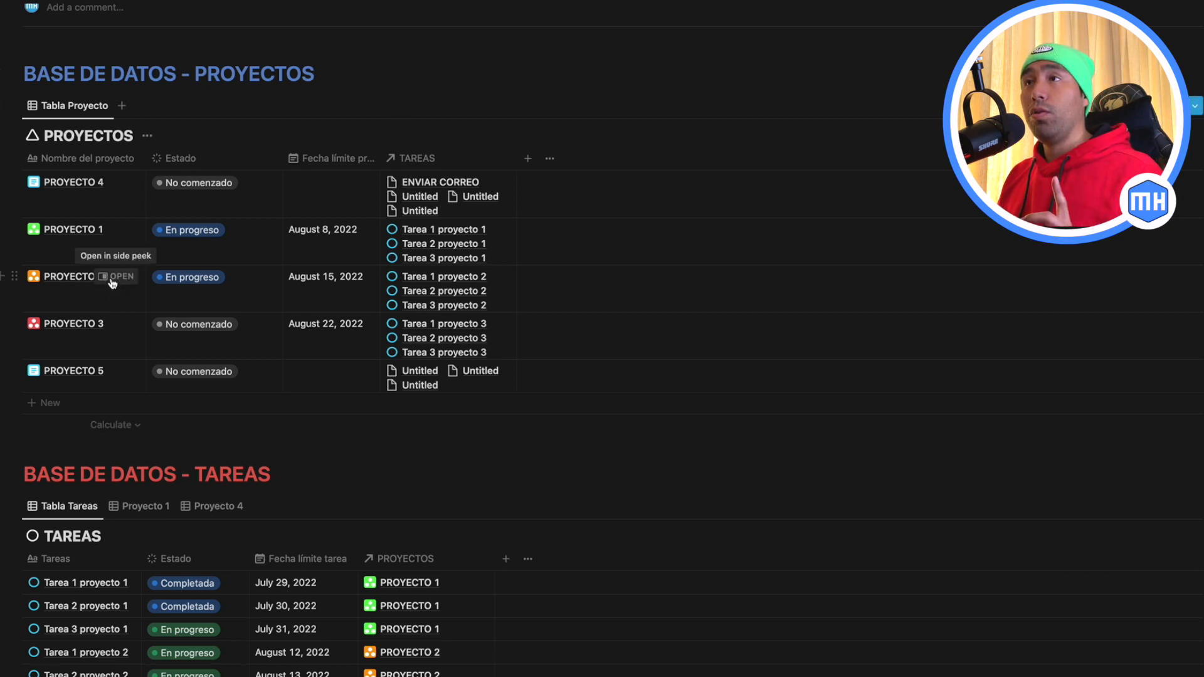
click(113, 280)
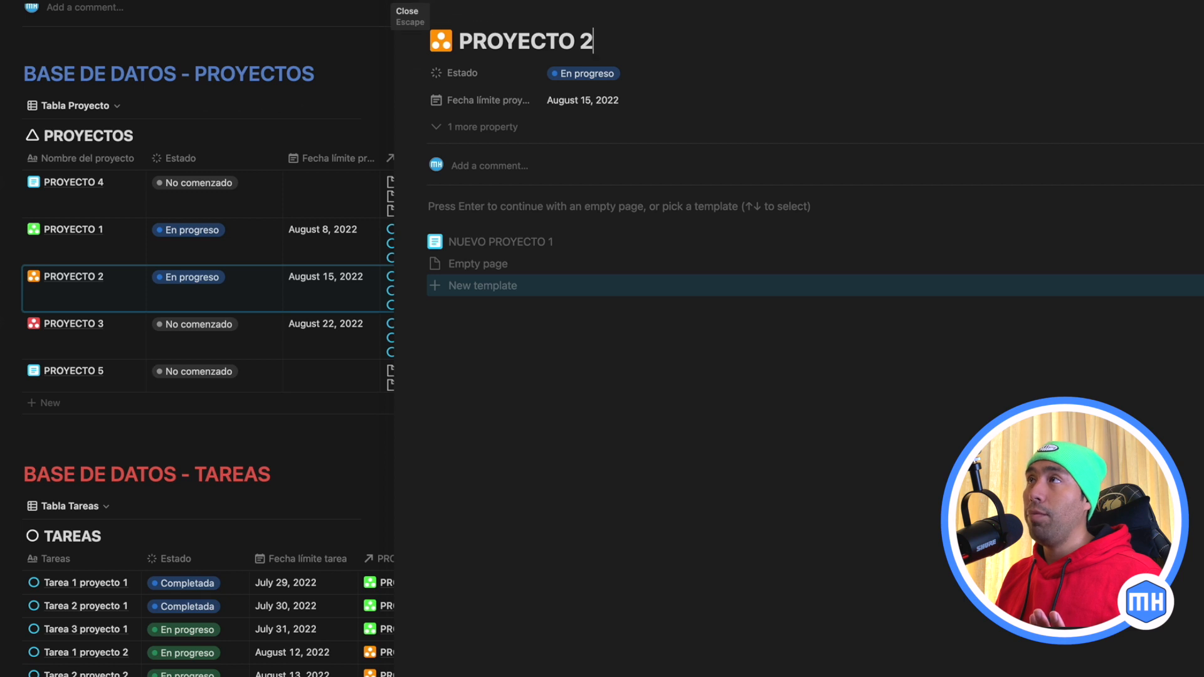
key(Escape)
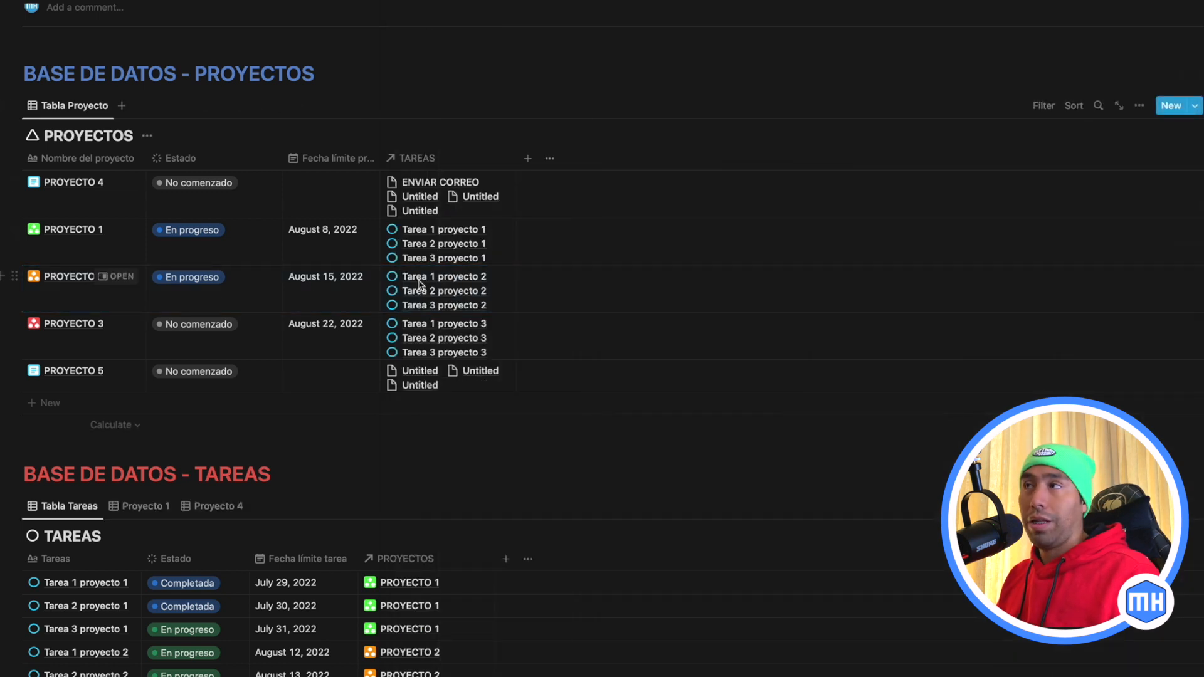
- Link the task Tarea 1 proyecto 1 to PROYECTO 2 in the PROYECTOS table's TAREAS relation
click(497, 295)
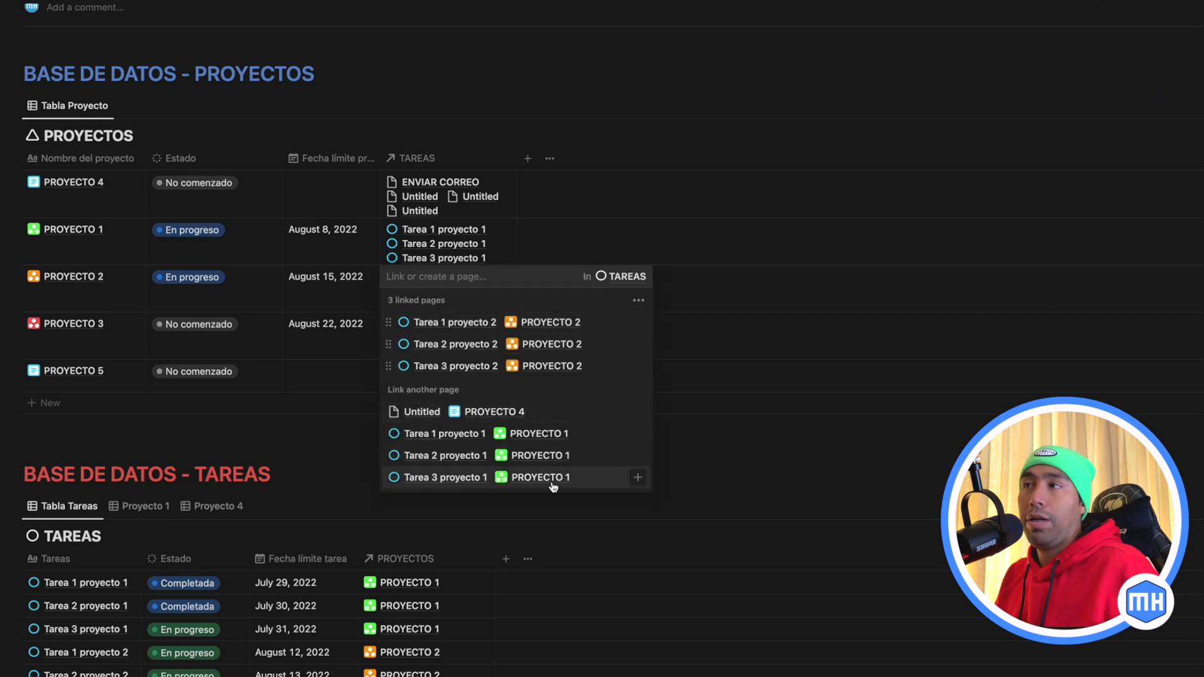
click(637, 434)
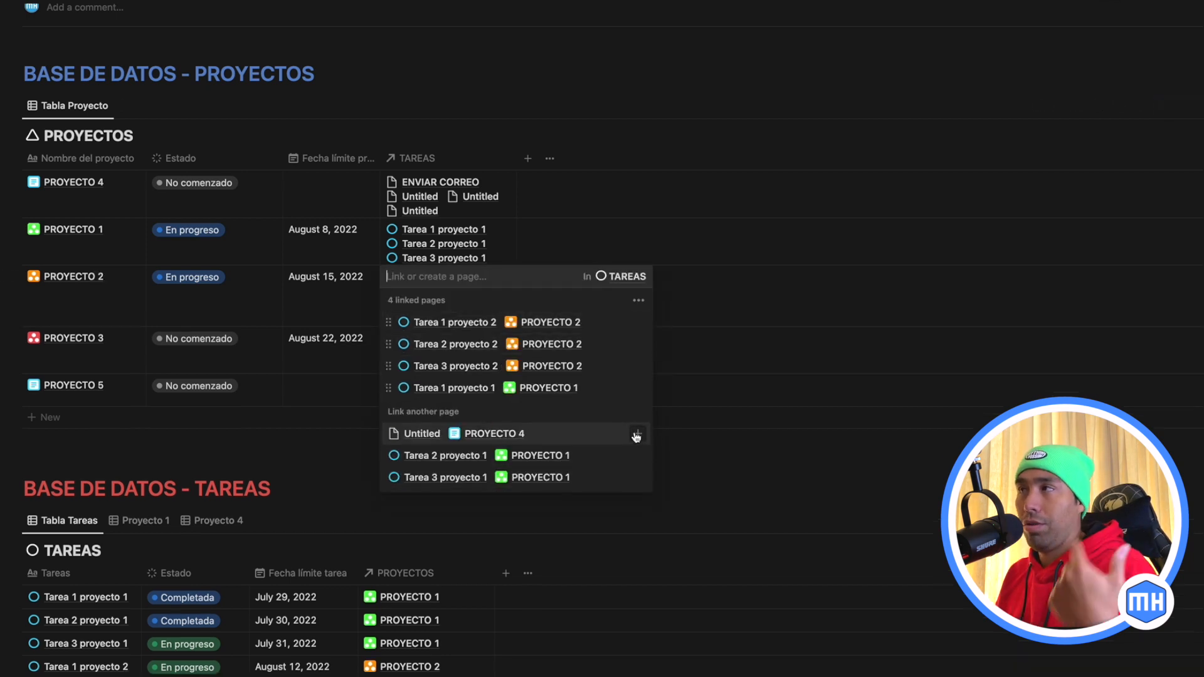
key(Escape)
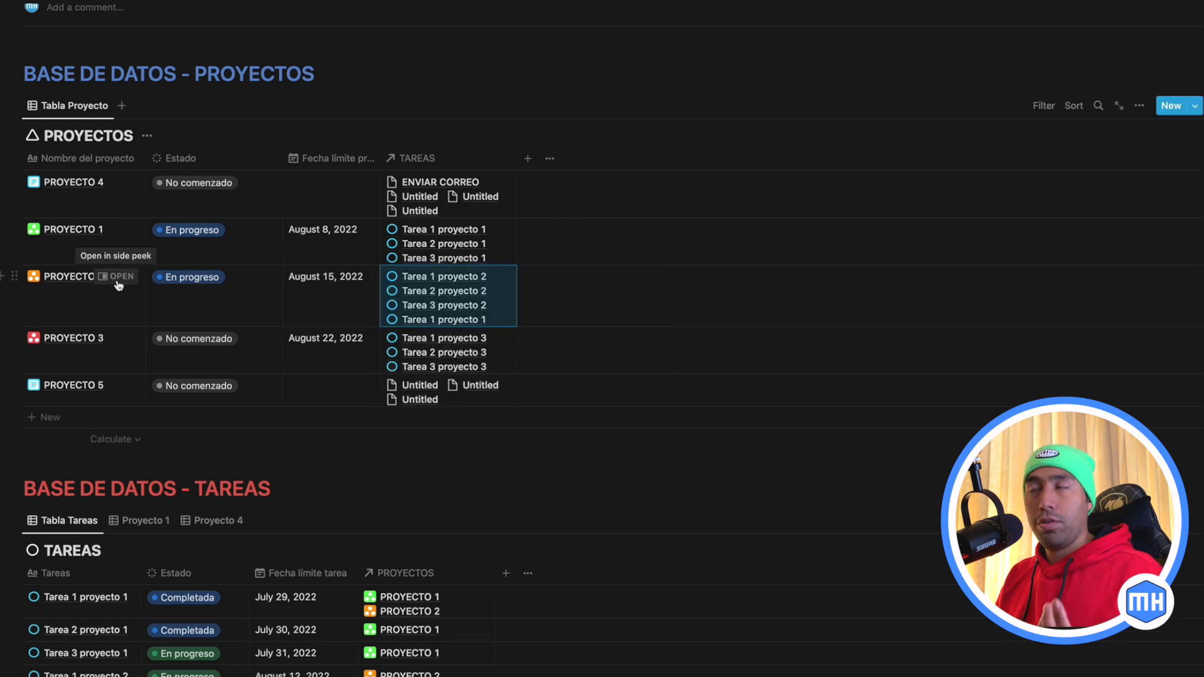
- Open PROYECTO 2's page and fill its empty body with the NUEVO PROYECTO 1 template
click(117, 280)
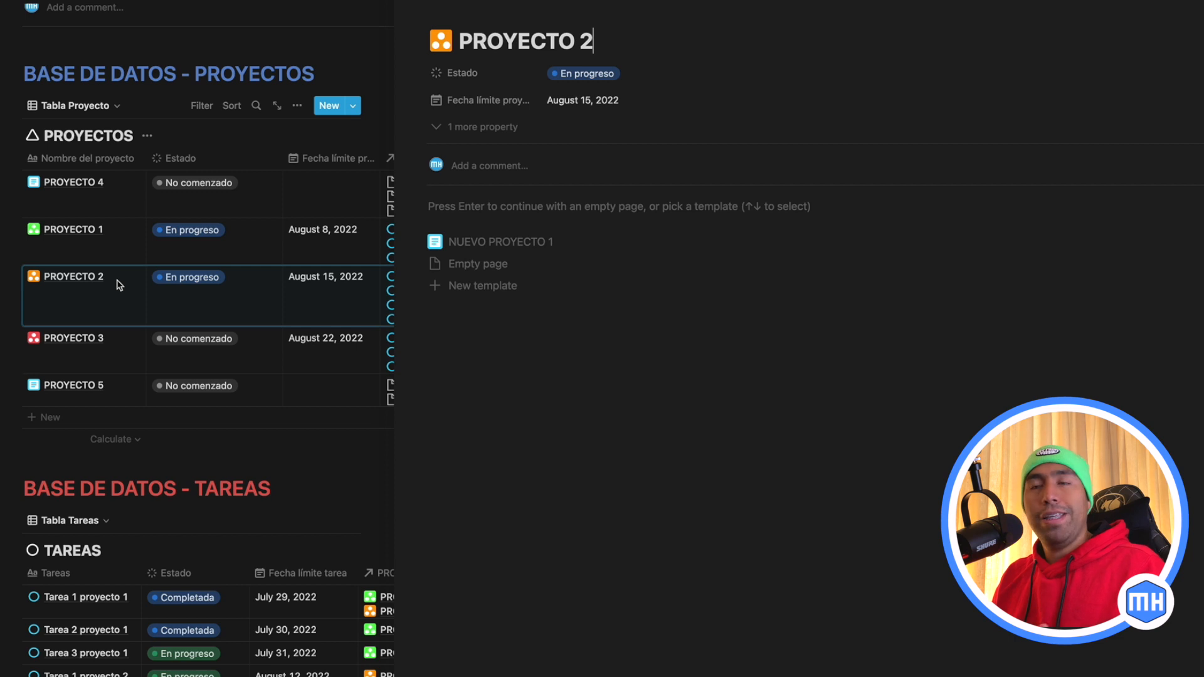
click(529, 208)
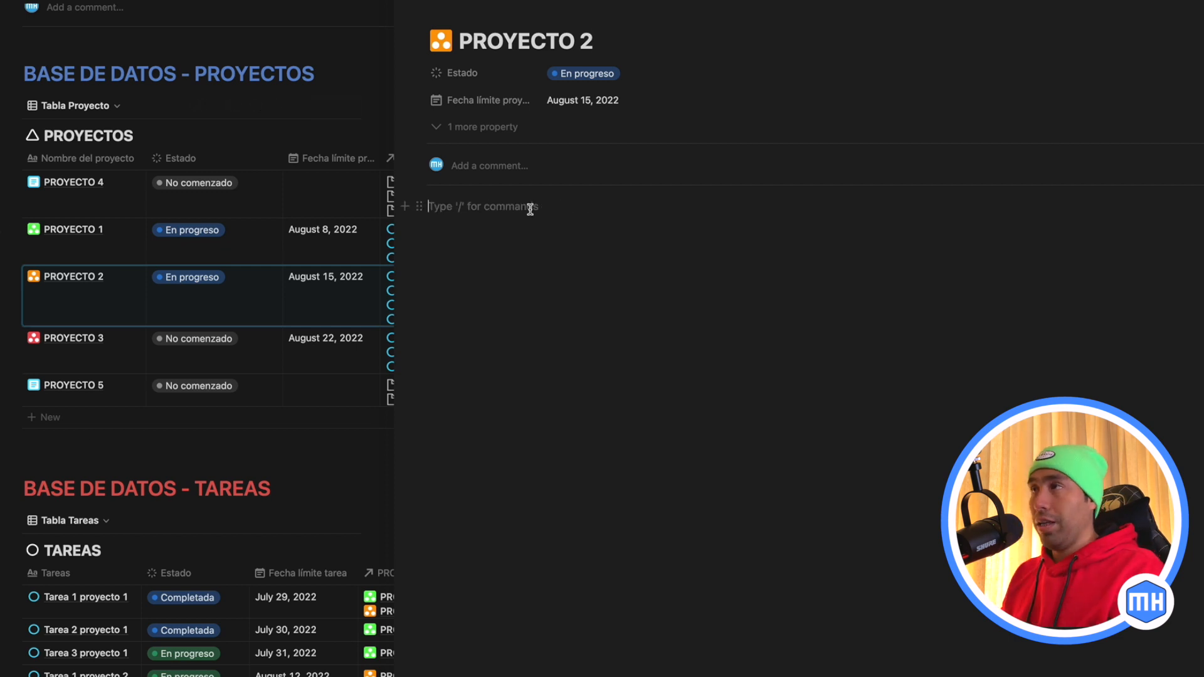
text(TEXTO)
key(Return)
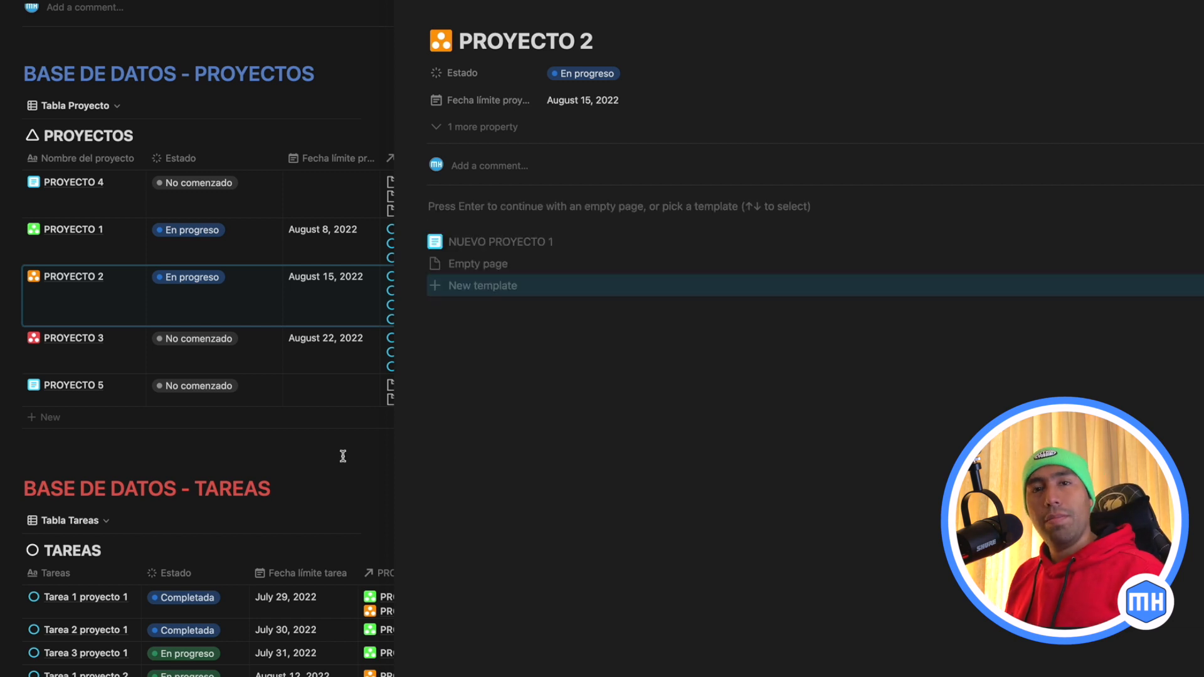
click(505, 241)
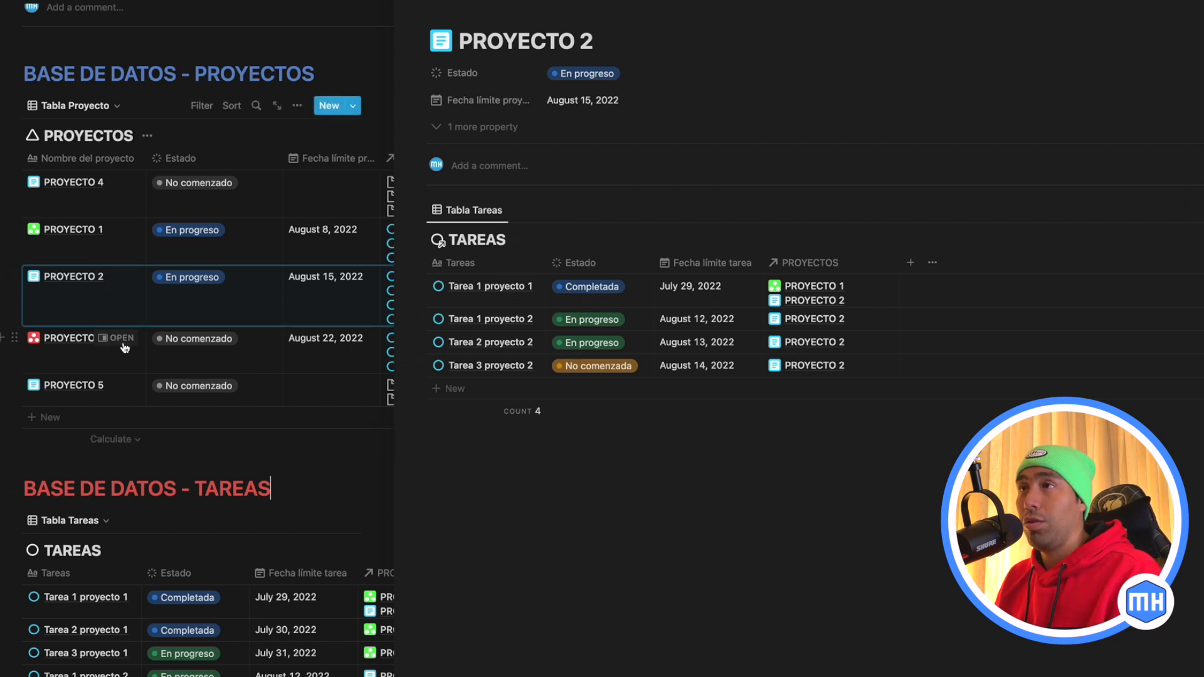
- Open PROYECTO 3's page and apply the NUEVO PROYECTO 1 template to its empty body
click(104, 342)
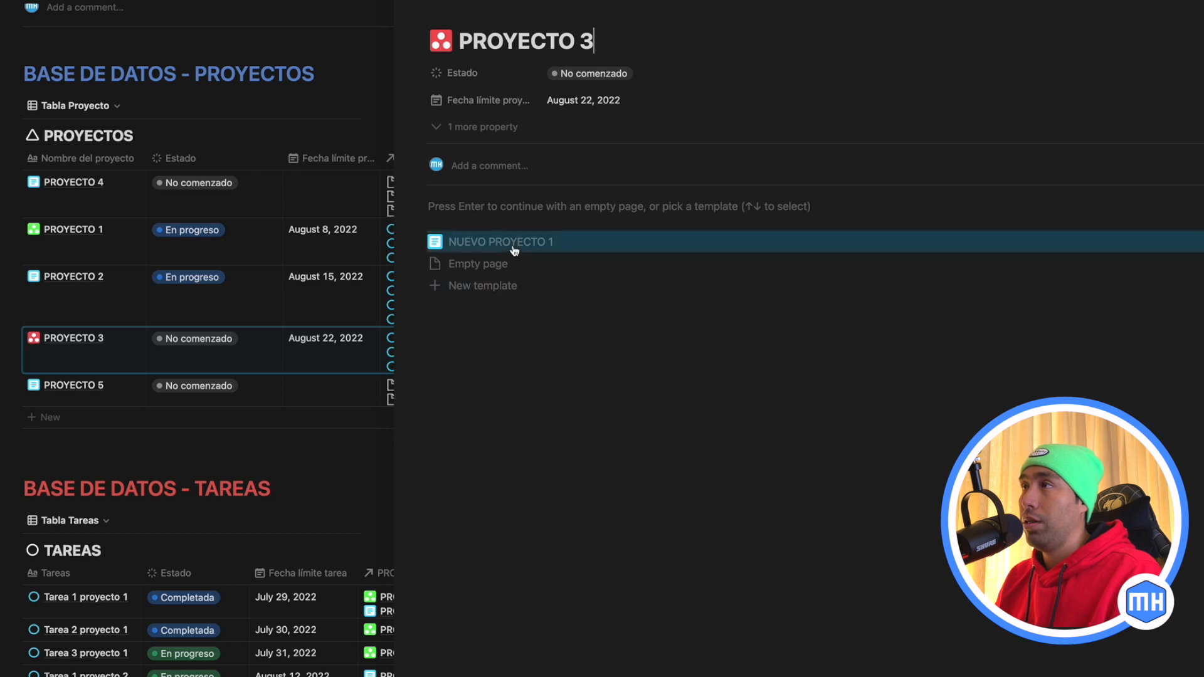